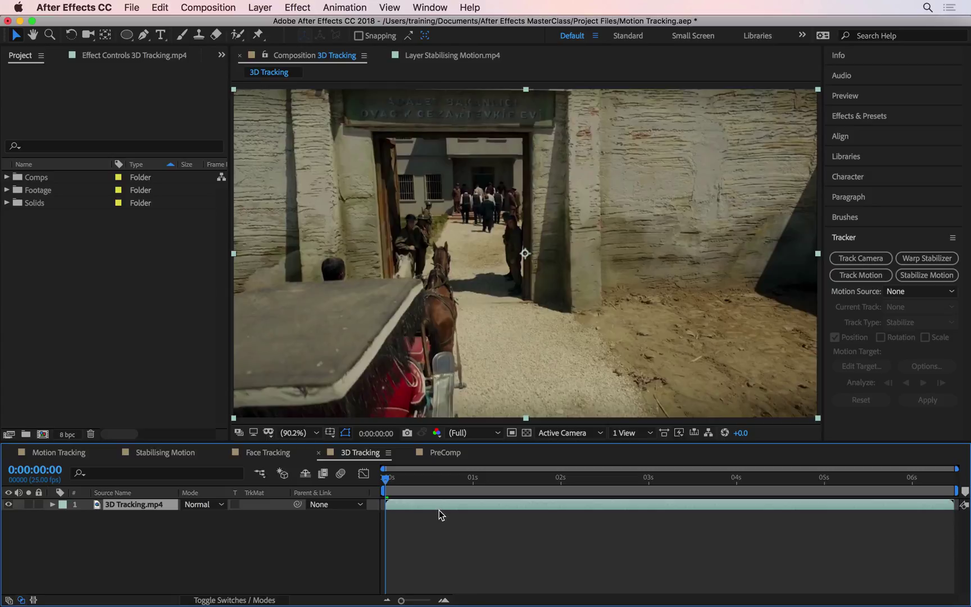
Preview the 3D Tracking.mp4 shot and run Track Camera on it to start the 3D camera analysis.
{"action": "key", "text": "space"}
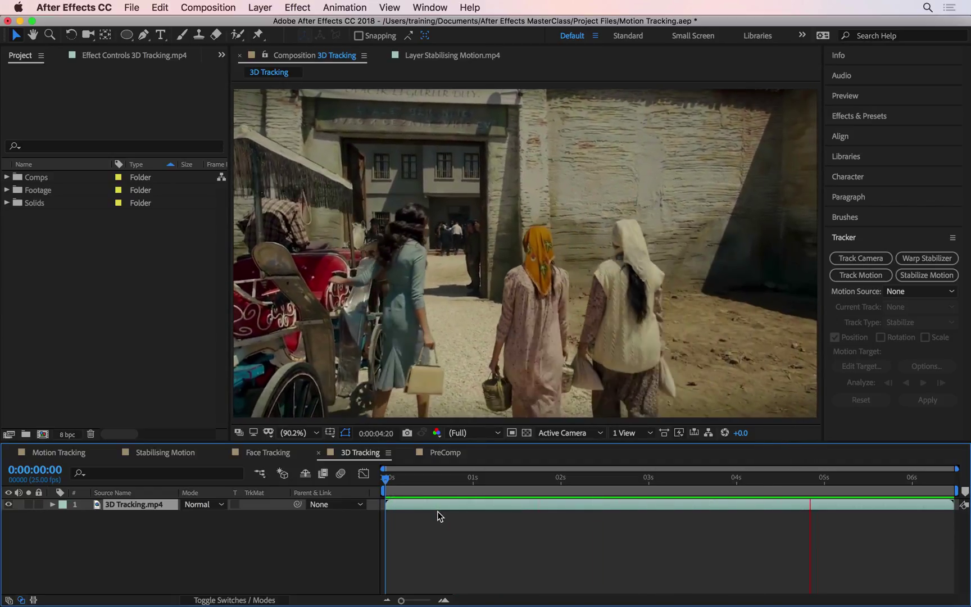
{"action": "key", "text": "space"}
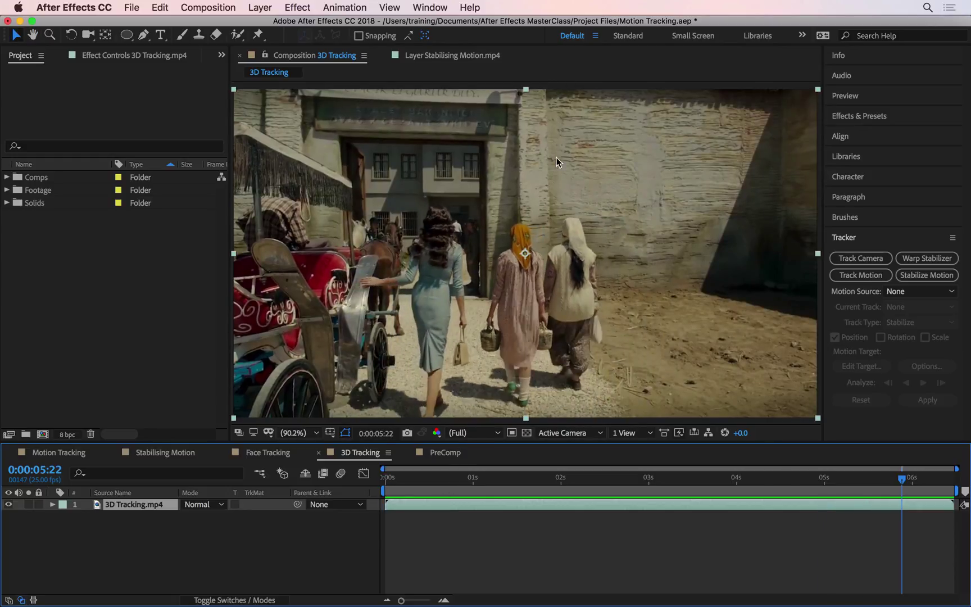
{"action": "left_click", "coordinate": [867, 256]}
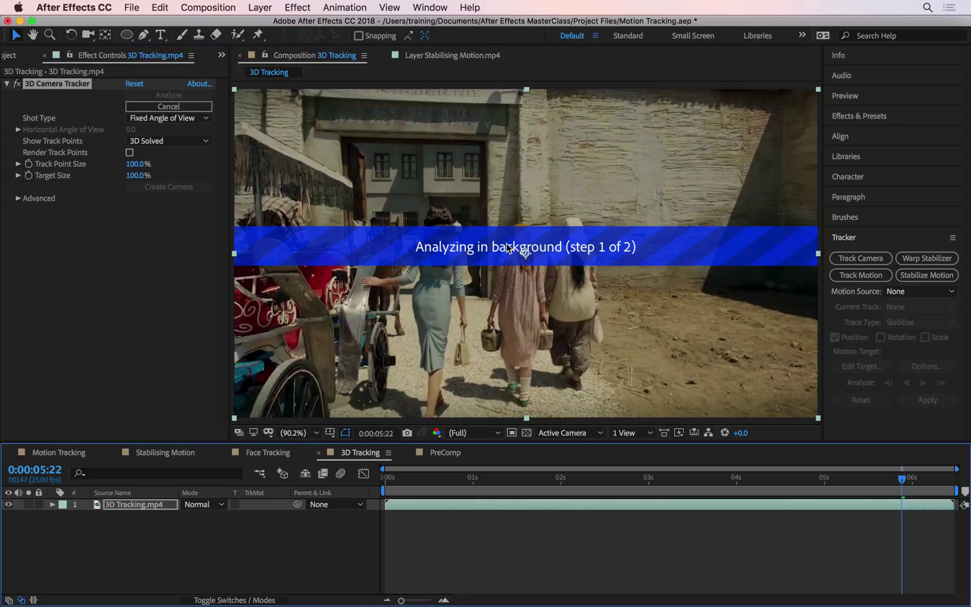
Scrub through the Face Tracking composition while the analysis runs, and return to the 3D Tracking composition.
{"action": "left_click", "coordinate": [274, 453]}
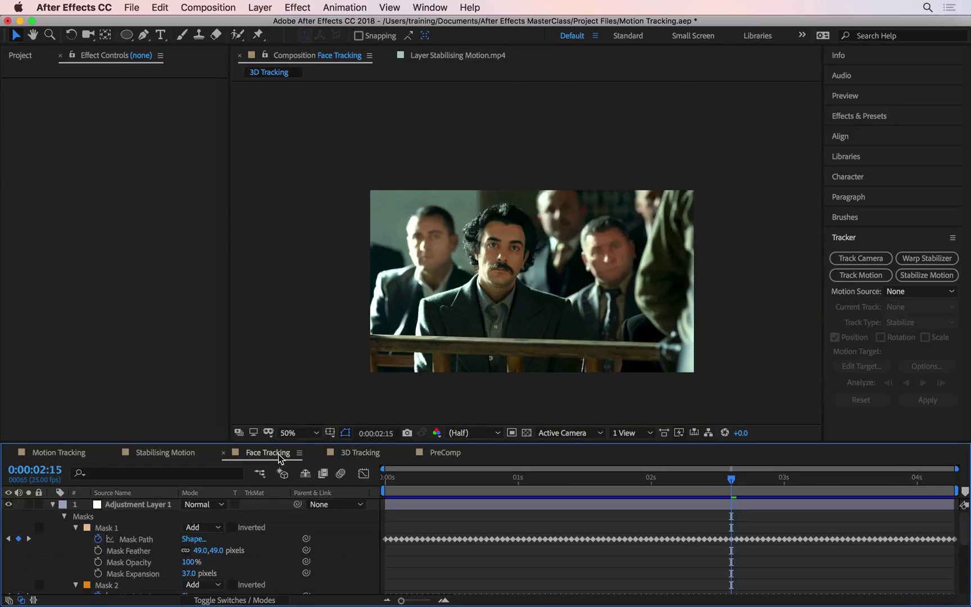
{"action": "left_click", "coordinate": [433, 477]}
{"action": "left_click_drag", "start_coordinate": [433, 477], "coordinate": [491, 477]}
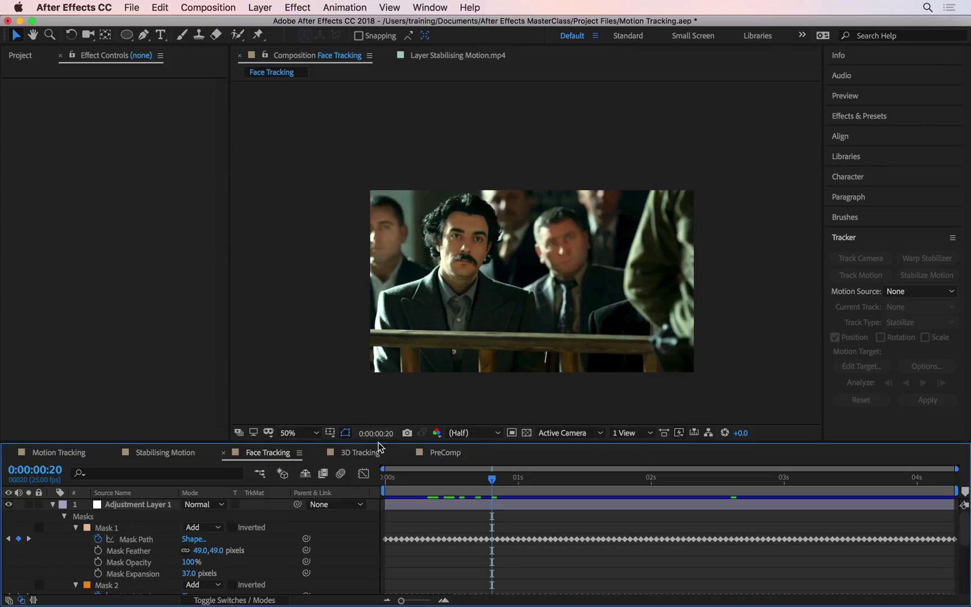
{"action": "left_click", "coordinate": [377, 451]}
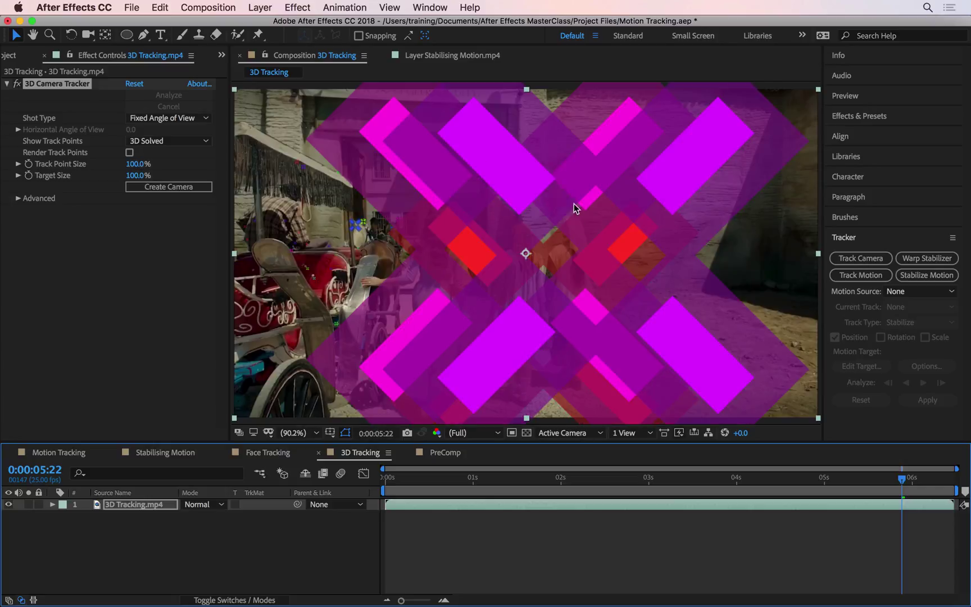
Scrub through the analyzed shot to examine the solved 3D track points across the footage.
{"action": "left_click_drag", "start_coordinate": [428, 480], "coordinate": [459, 436]}
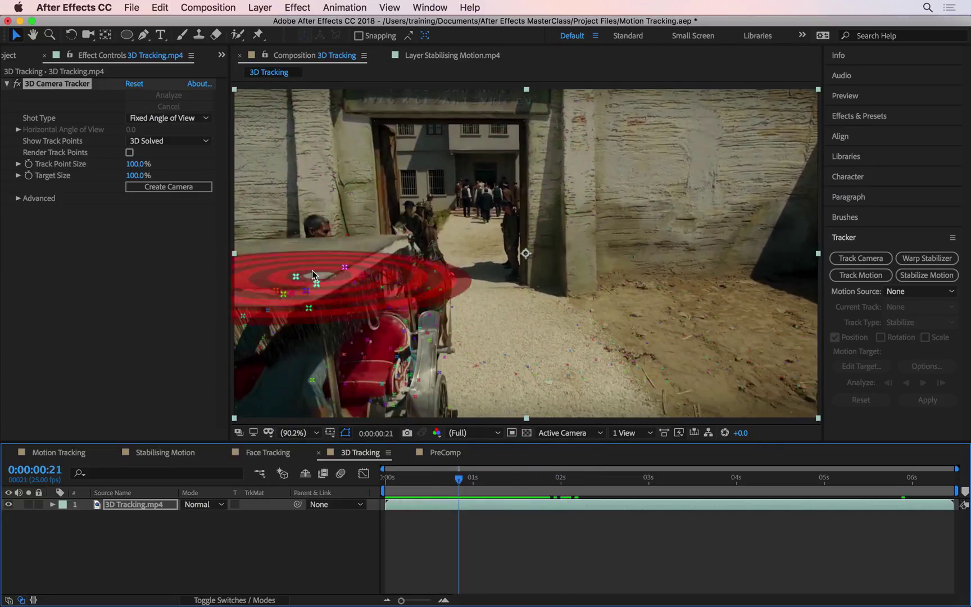
{"action": "left_click_drag", "start_coordinate": [458, 477], "coordinate": [617, 441]}
{"action": "left_click_drag", "start_coordinate": [652, 478], "coordinate": [823, 479]}
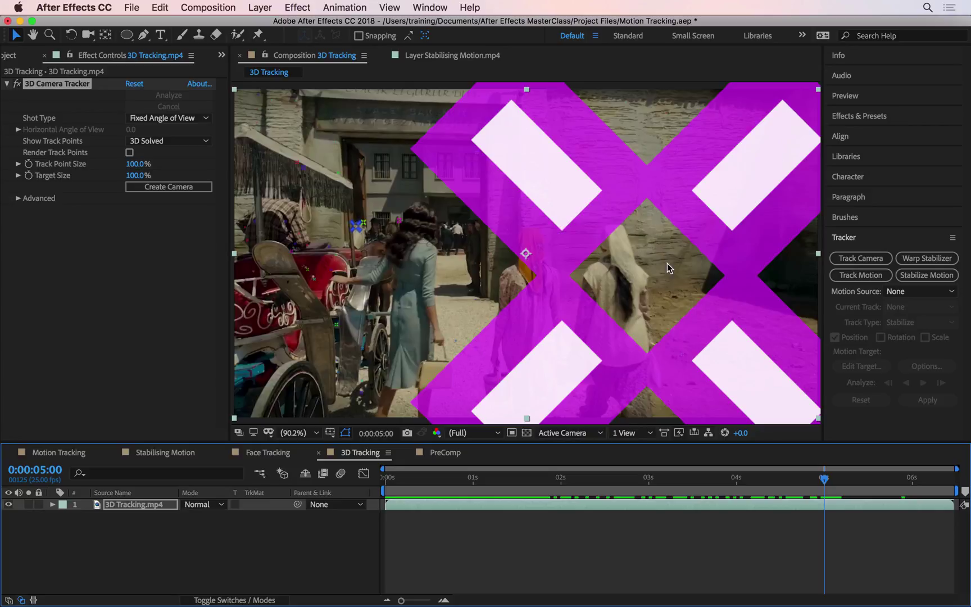
Go to 0:00:02:10 and set the 3D Camera Tracker's Track Point Size to 438%.
{"action": "left_click_drag", "start_coordinate": [779, 480], "coordinate": [595, 469]}
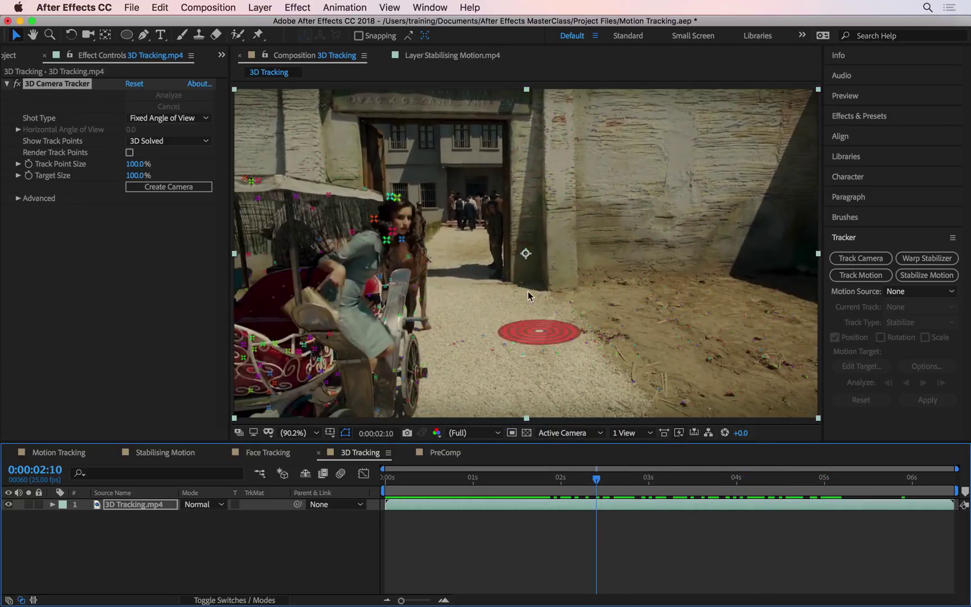
{"action": "left_click", "coordinate": [623, 192]}
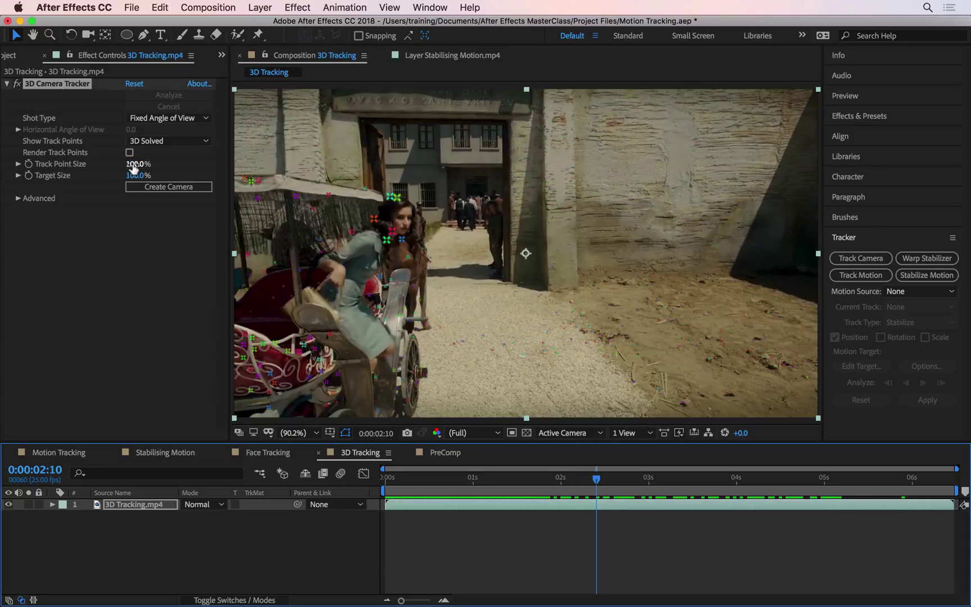
{"action": "left_click_drag", "start_coordinate": [135, 163], "coordinate": [359, 148]}
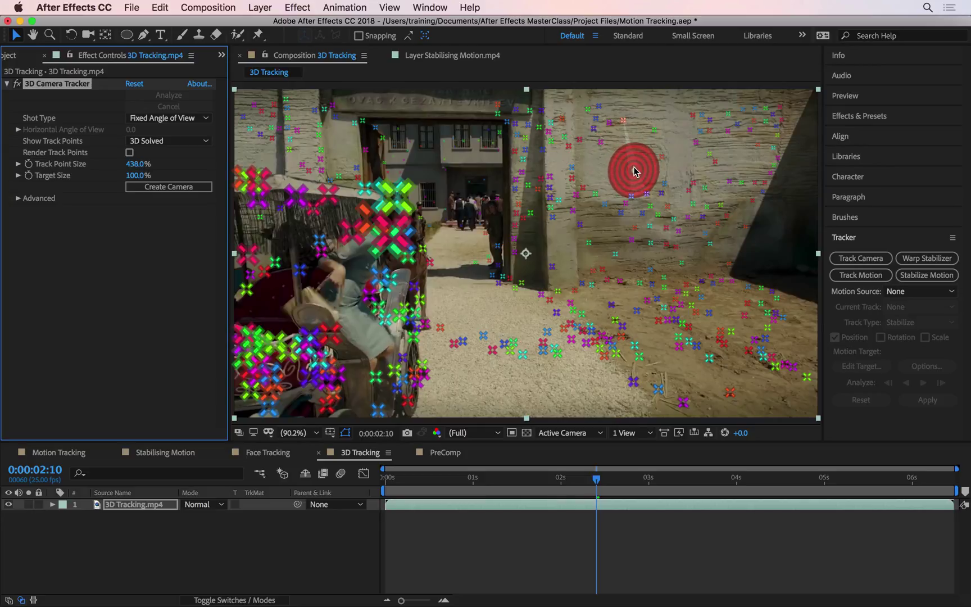
Select a three-point target on the wall beside the gateway, and clear the selection.
{"action": "left_click", "coordinate": [638, 167]}
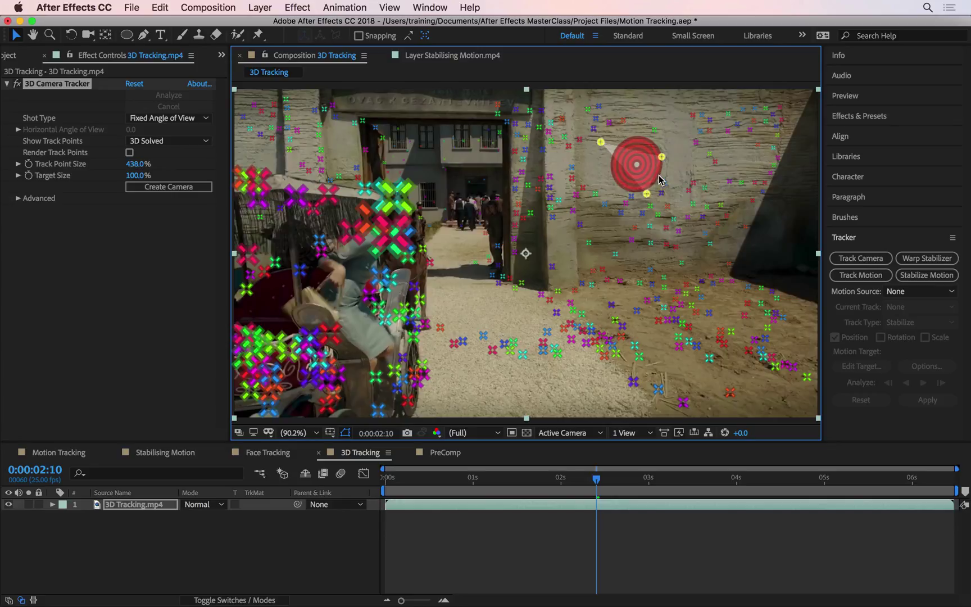
{"action": "scroll", "coordinate": [659, 172], "scroll_direction": "up", "scroll_amount": 3}
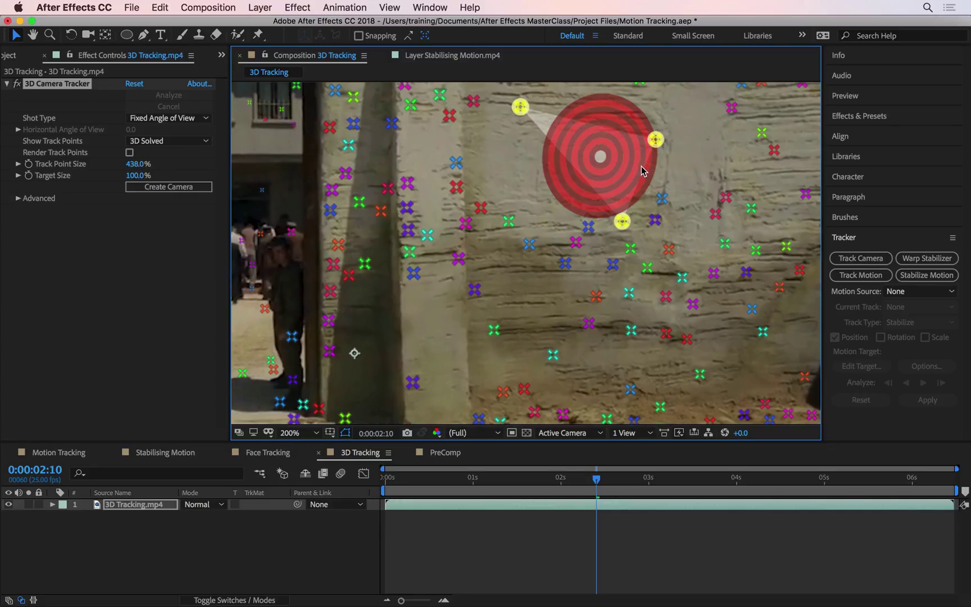
{"action": "key", "text": "space"}
{"action": "left_click_drag", "start_coordinate": [636, 178], "coordinate": [602, 245]}
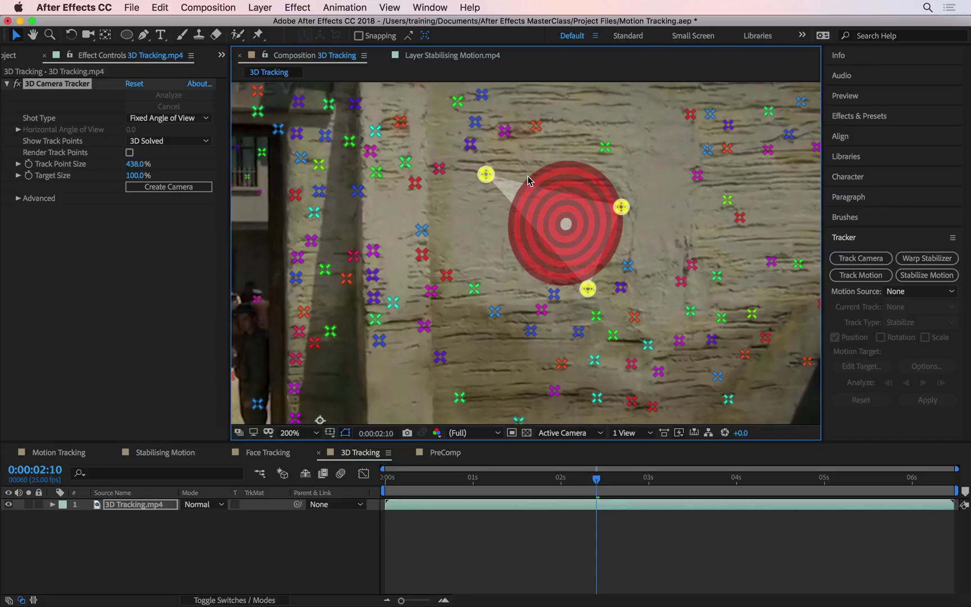
{"action": "left_click", "coordinate": [482, 283]}
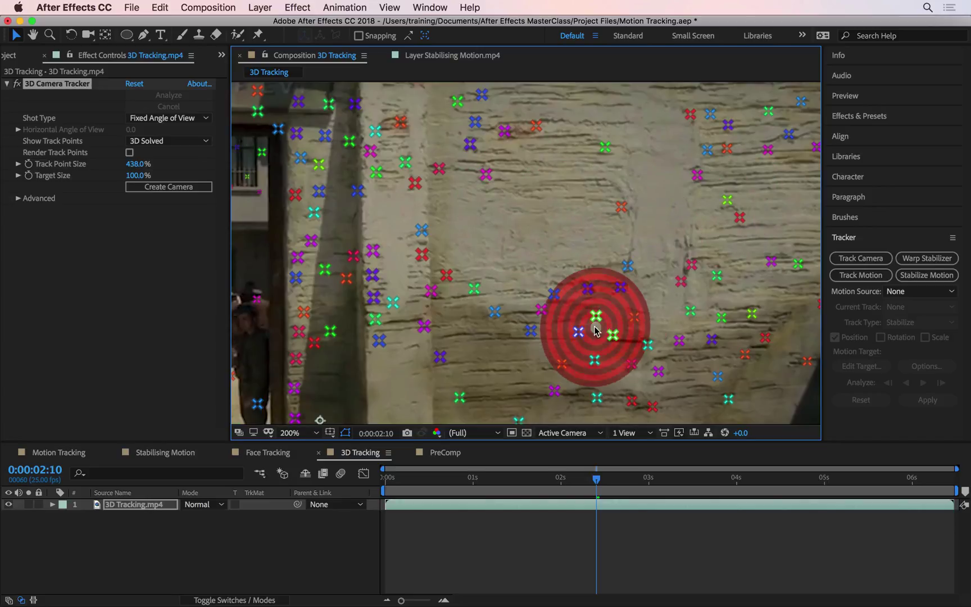
Select the cluster of track points around the smooth wall patch, leaving out the two uppermost points.
{"action": "mouse_move", "coordinate": [586, 363]}
{"action": "left_mouse_down"}
{"action": "mouse_move", "coordinate": [705, 274]}
{"action": "mouse_move", "coordinate": [611, 100]}
{"action": "mouse_move", "coordinate": [454, 99]}
{"action": "mouse_move", "coordinate": [456, 264]}
{"action": "mouse_move", "coordinate": [530, 331]}
{"action": "left_mouse_up"}
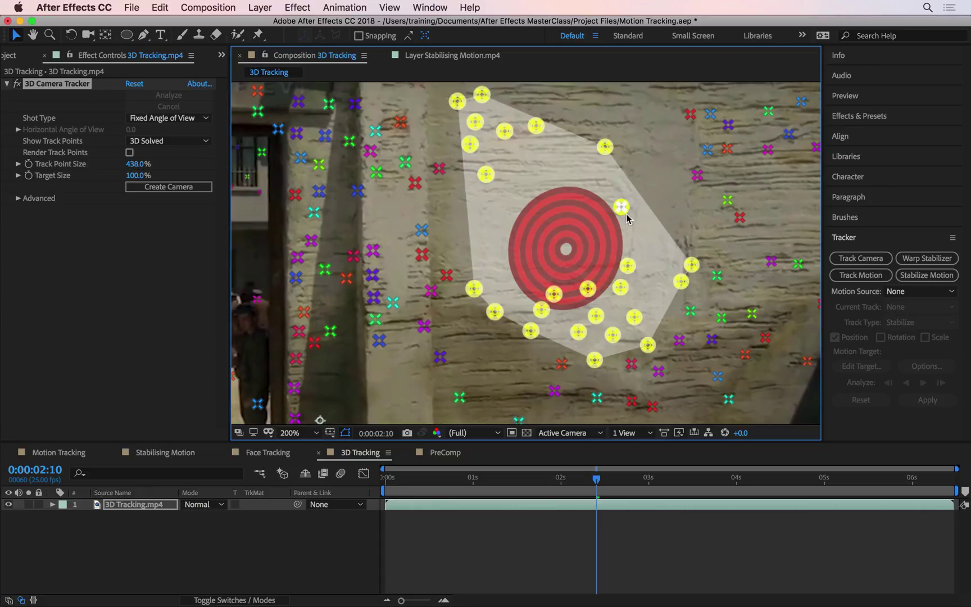
{"action": "left_click", "coordinate": [457, 101], "text": "super"}
{"action": "left_click", "coordinate": [481, 96], "text": "super"}
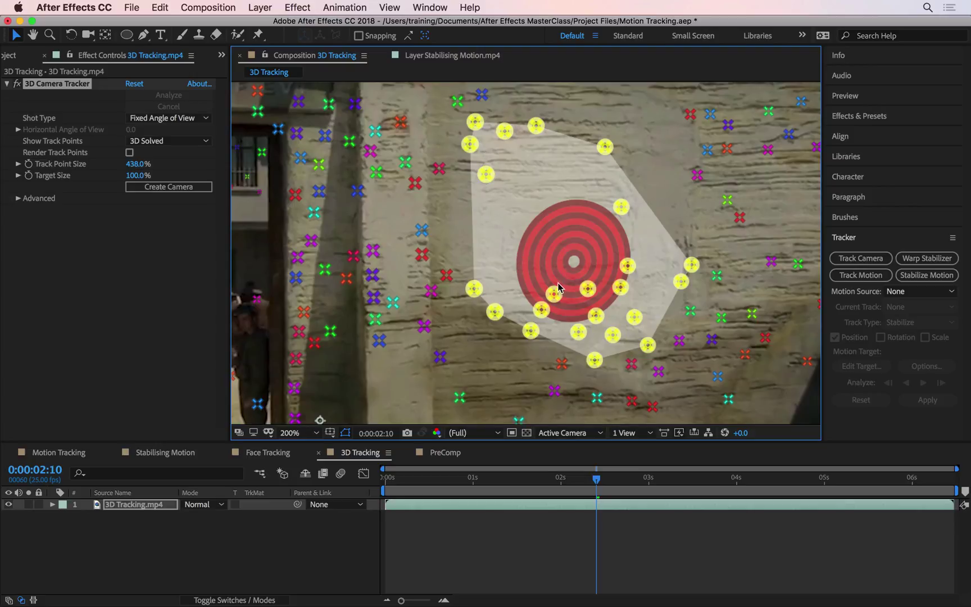
Create a solid and a camera from the selected wall track points, and deselect the layers.
{"action": "right_click", "coordinate": [574, 260]}
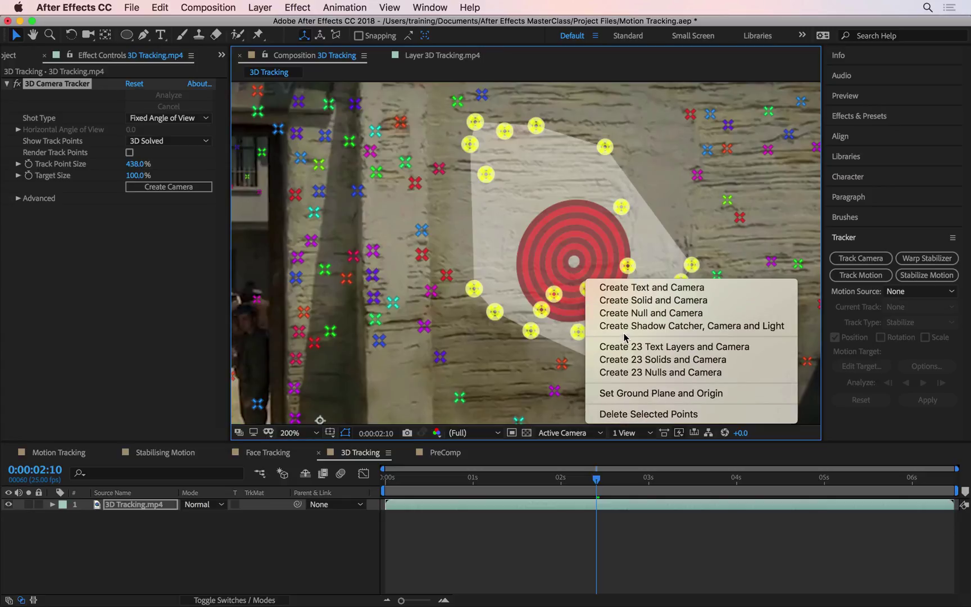
{"action": "left_click", "coordinate": [648, 303]}
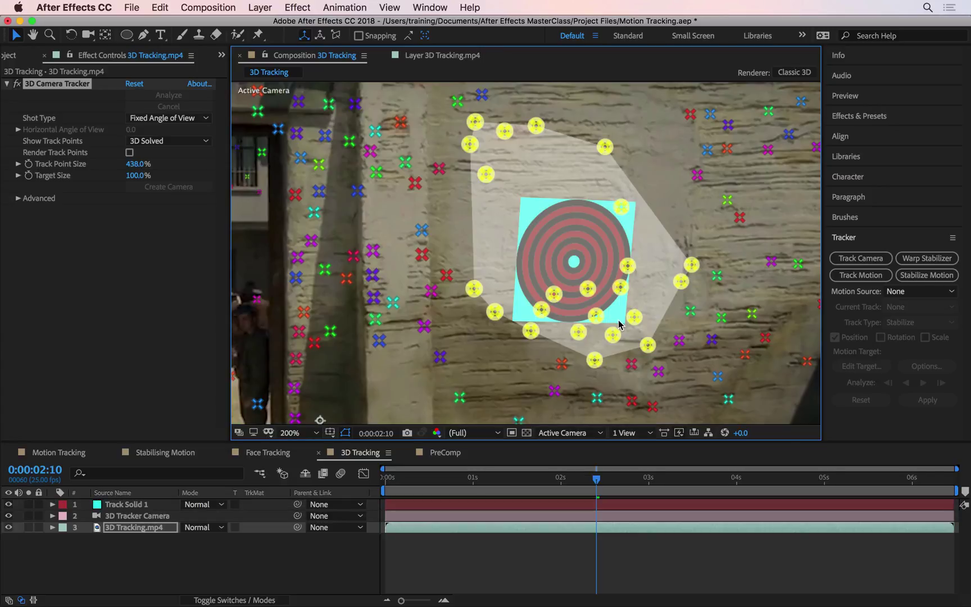
{"action": "left_click", "coordinate": [496, 562]}
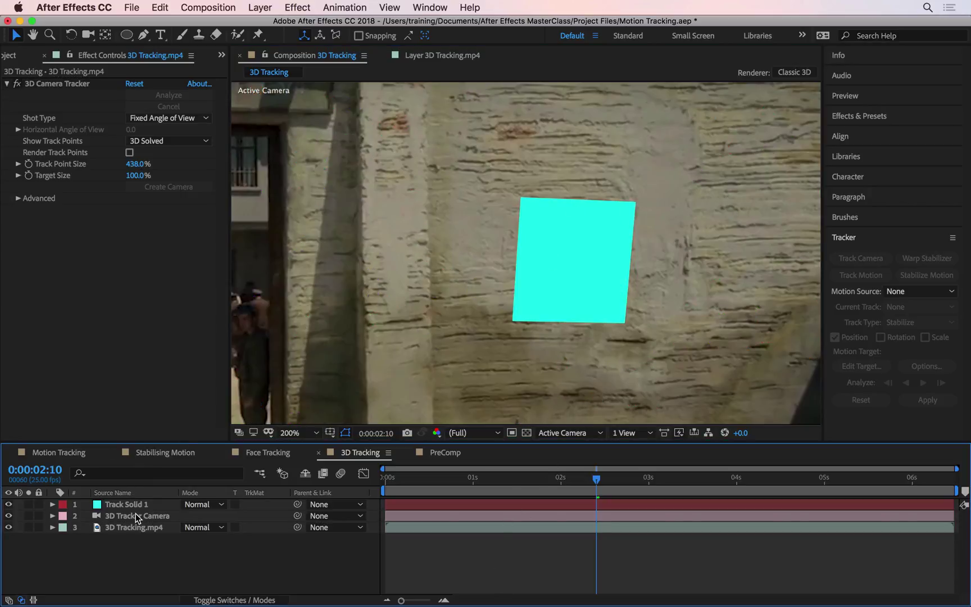
Fit the frame in the viewer and play the shot from the start to check how the solid sticks to the wall.
{"action": "left_click_drag", "start_coordinate": [413, 476], "coordinate": [386, 477]}
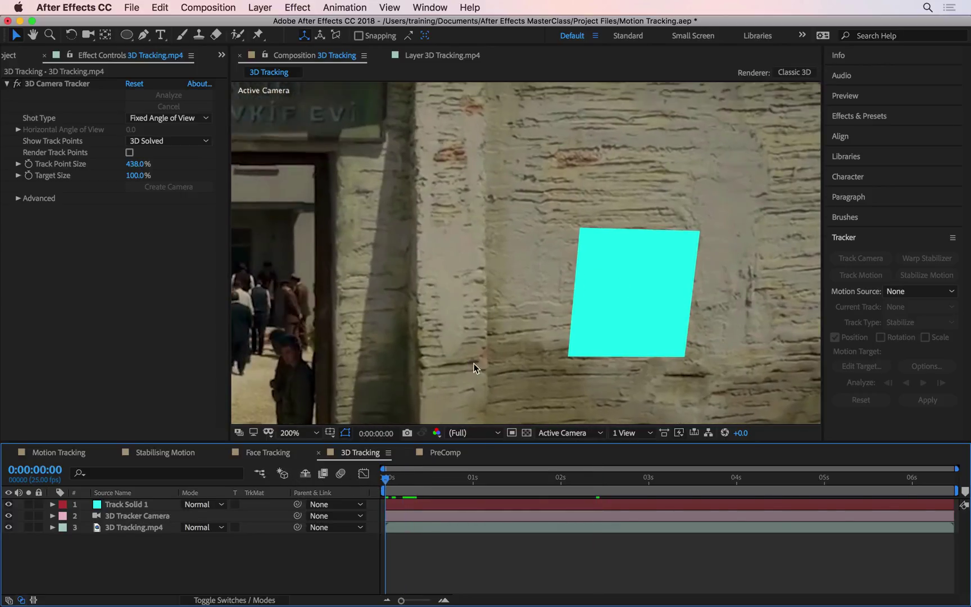
{"action": "key", "text": "shift+slash"}
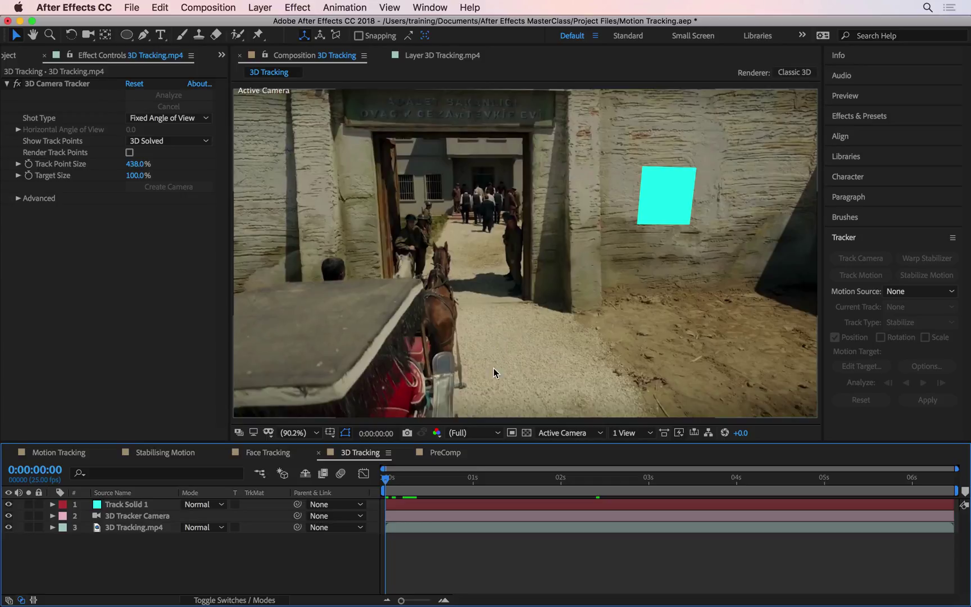
{"action": "key", "text": "space"}
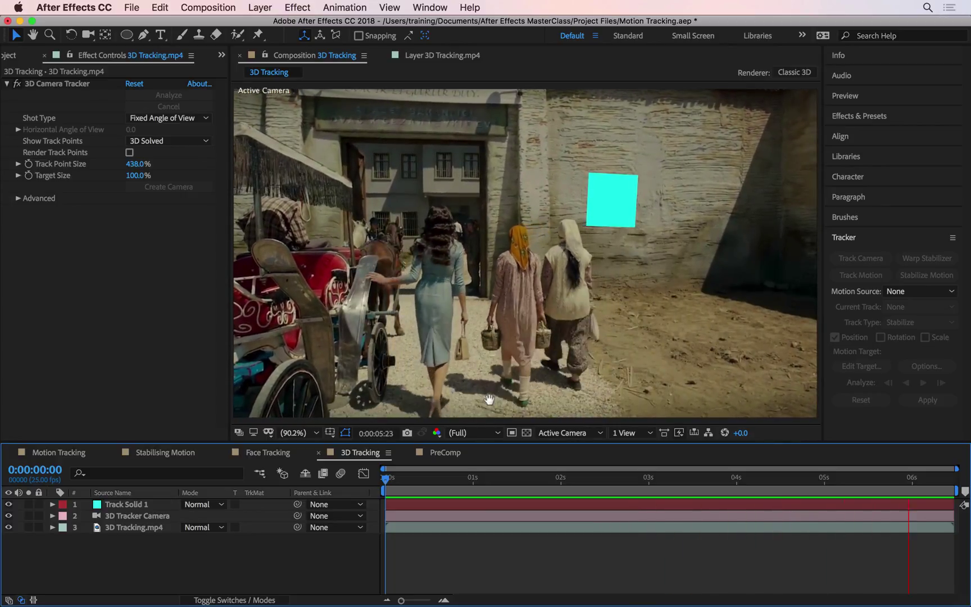
{"action": "key", "text": "space"}
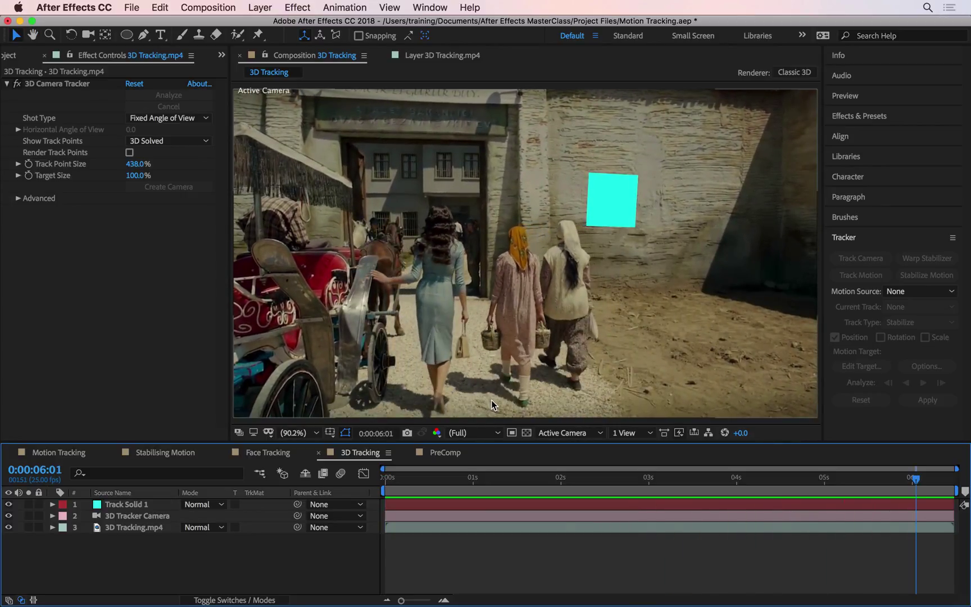
{"action": "key", "text": "space"}
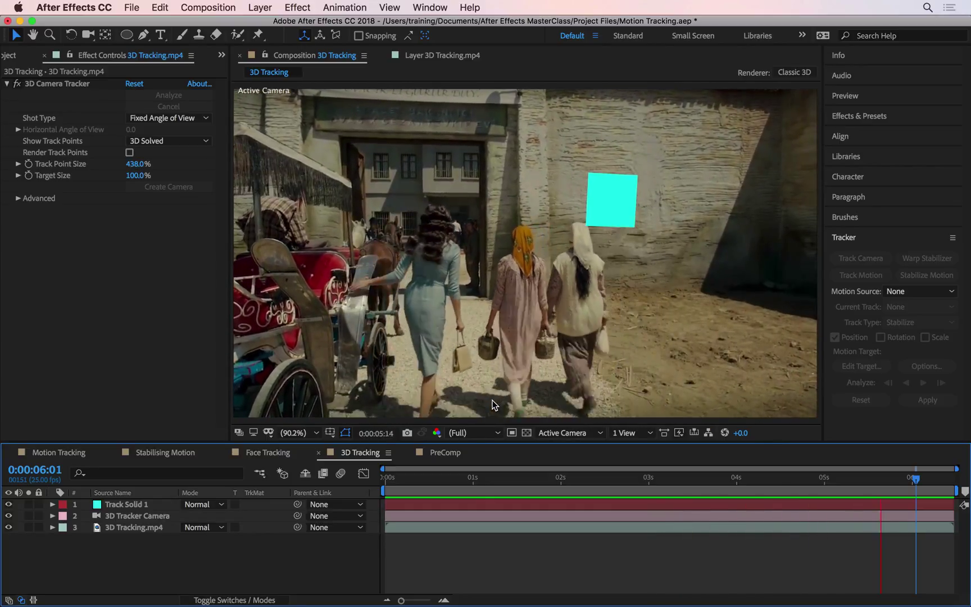
{"action": "key", "text": "space"}
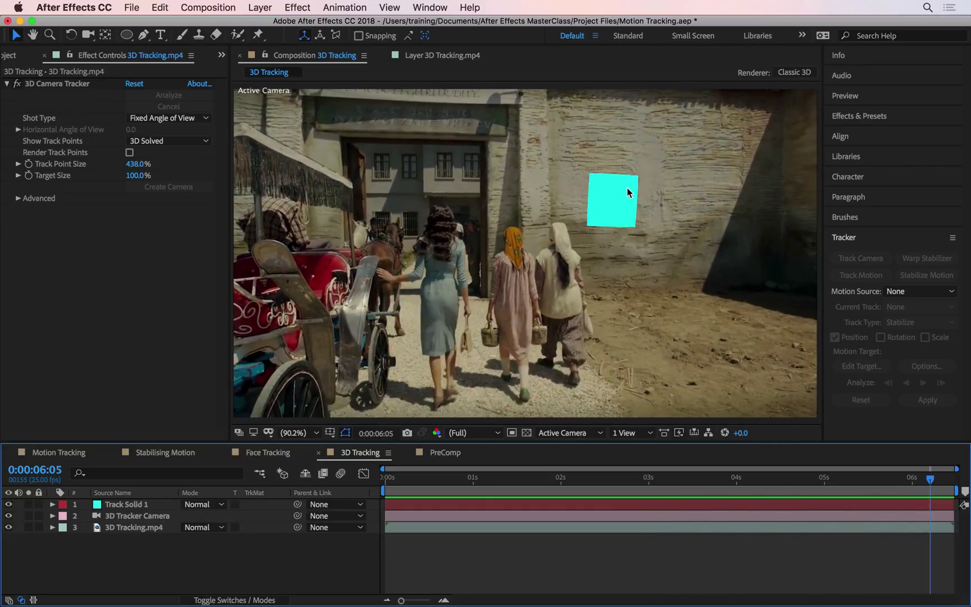
Show the scene in Custom View 1 at the first frame, orbited to look from behind the tracker camera toward the solid.
{"action": "left_click", "coordinate": [579, 432]}
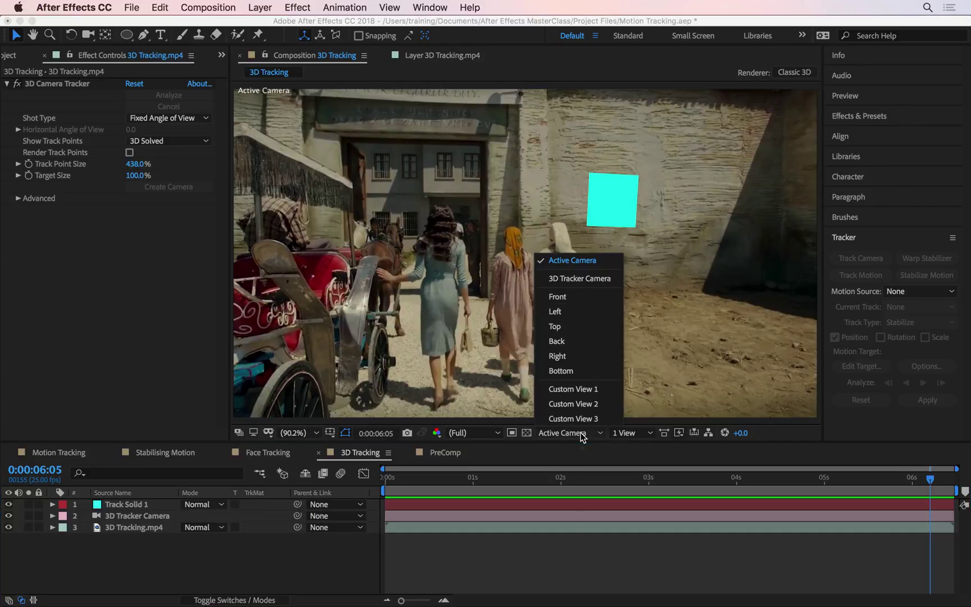
{"action": "left_click", "coordinate": [586, 389]}
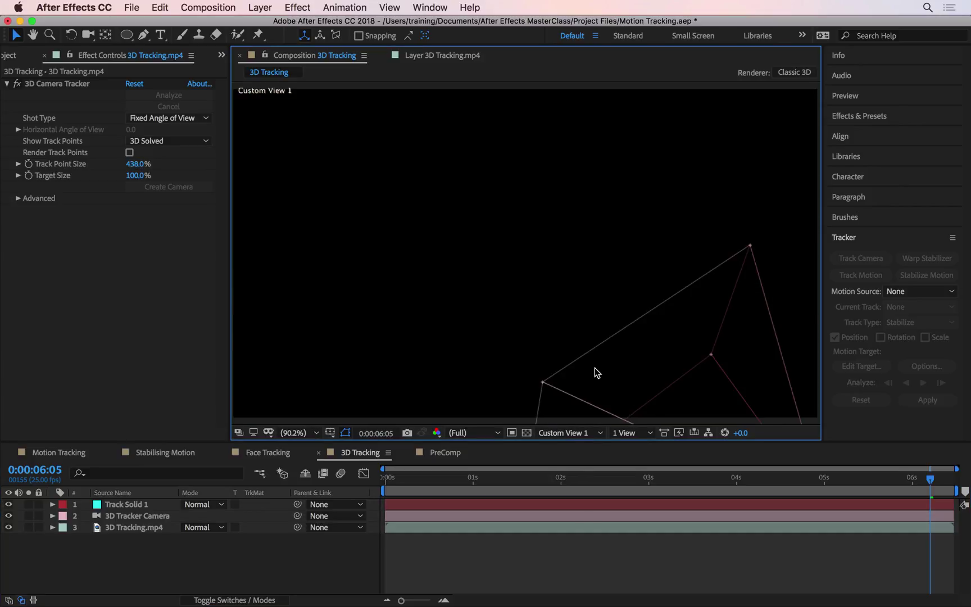
{"action": "scroll", "coordinate": [597, 367], "scroll_direction": "down", "scroll_amount": 2}
{"action": "scroll", "coordinate": [603, 360], "scroll_direction": "up", "scroll_amount": 1}
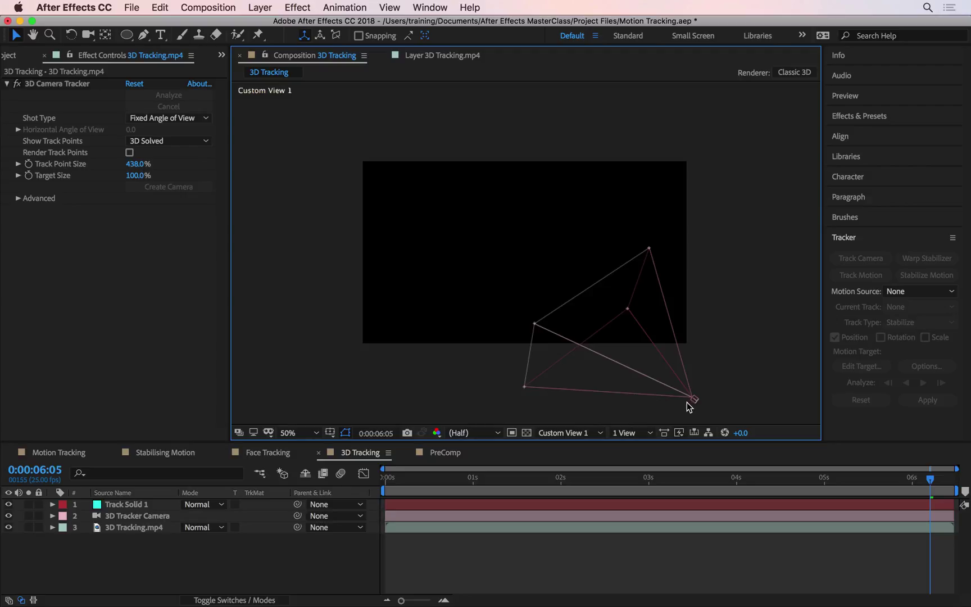
{"action": "left_click_drag", "start_coordinate": [422, 479], "coordinate": [364, 473]}
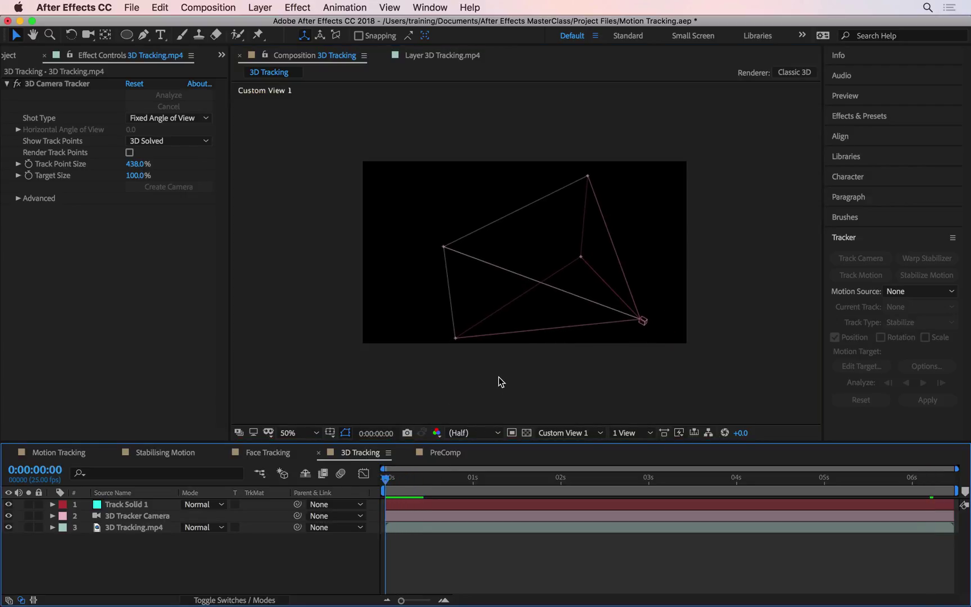
{"action": "key", "text": "c"}
{"action": "left_click_drag", "start_coordinate": [612, 336], "coordinate": [520, 251]}
{"action": "key", "text": "c"}
{"action": "key", "text": "c"}
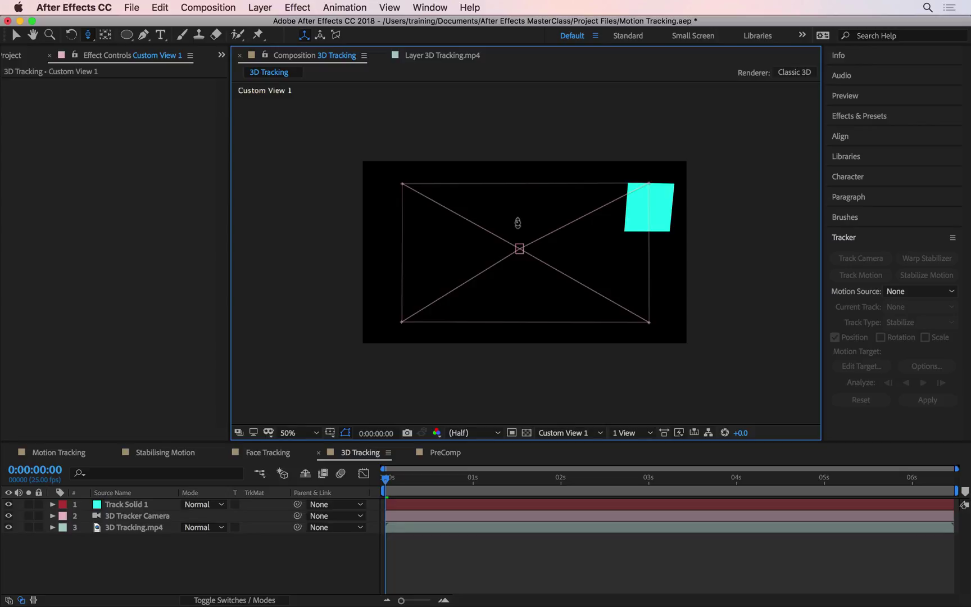
Show 2 Views with Active Camera beside Custom View 1, and scrub the opening seconds to compare the camera's movement.
{"action": "left_click", "coordinate": [629, 433]}
{"action": "left_click", "coordinate": [633, 461]}
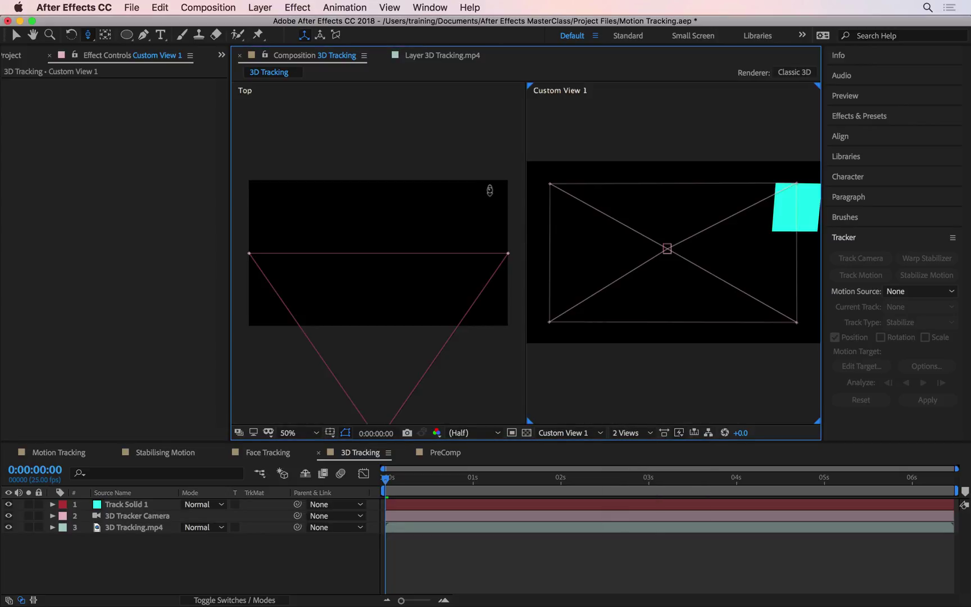
{"action": "left_click", "coordinate": [589, 433]}
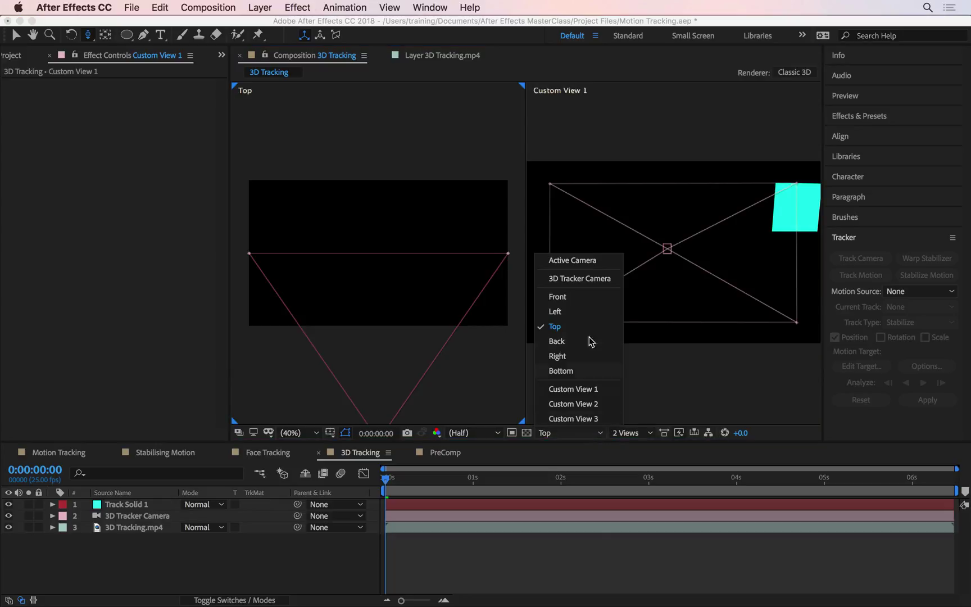
{"action": "left_click", "coordinate": [597, 265]}
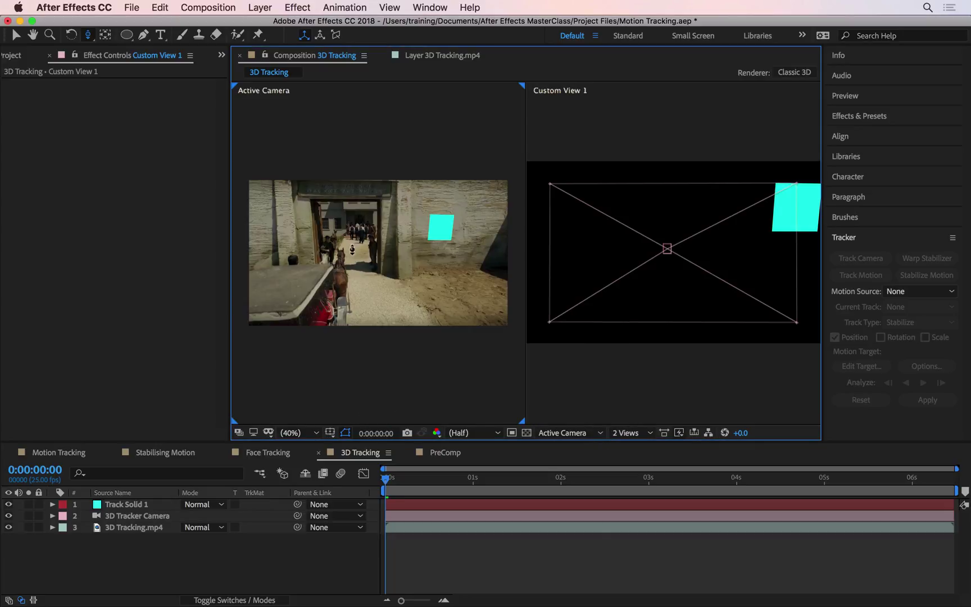
{"action": "left_click_drag", "start_coordinate": [386, 478], "coordinate": [416, 412]}
{"action": "key", "text": "Page_Up"}
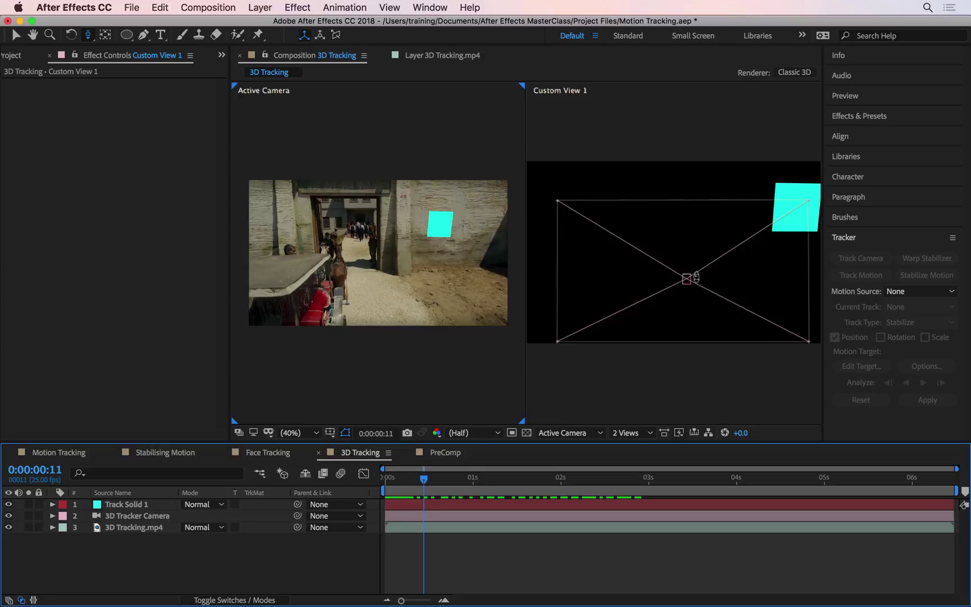
Reframe Custom View 1 around the tracker camera and scrub to 0:00:02:24 to follow the camera's movement relative to the solid.
{"action": "left_click_drag", "start_coordinate": [700, 303], "coordinate": [564, 220]}
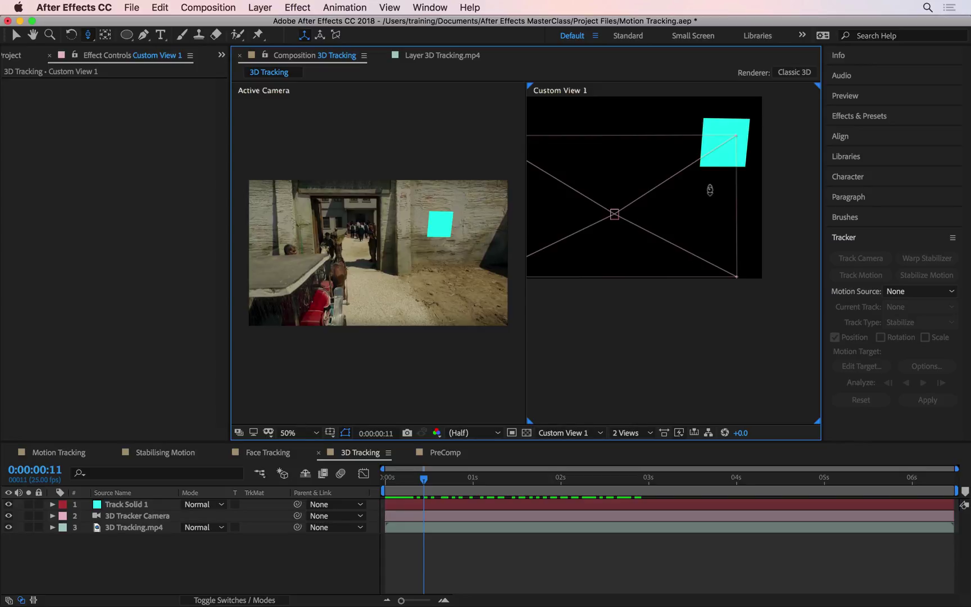
{"action": "left_click_drag", "start_coordinate": [424, 479], "coordinate": [561, 493]}
{"action": "left_click_drag", "start_coordinate": [661, 489], "coordinate": [645, 456]}
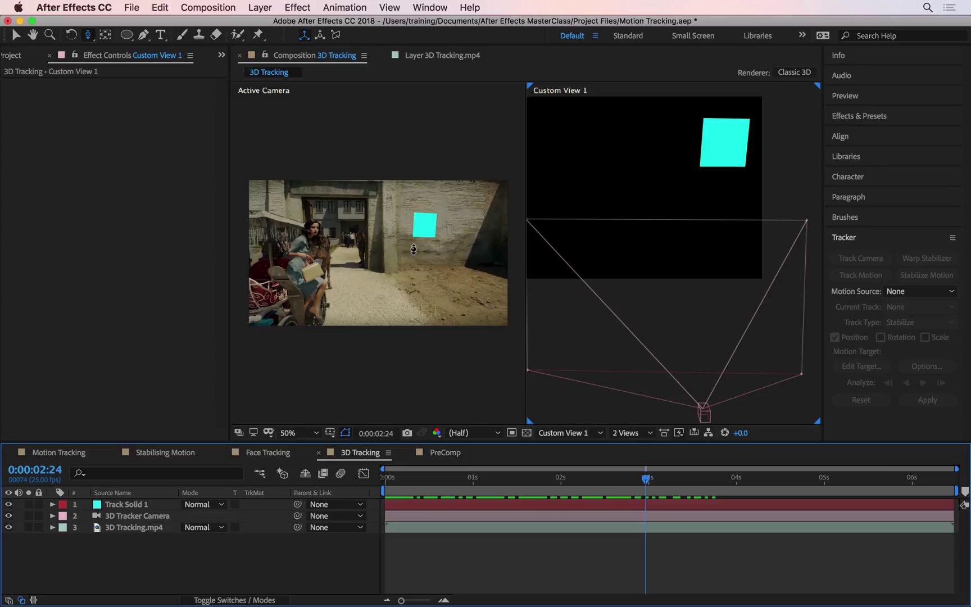
Return the viewer to a single Active Camera view and fit the whole frame in it.
{"action": "left_click", "coordinate": [641, 435]}
{"action": "left_click", "coordinate": [637, 447]}
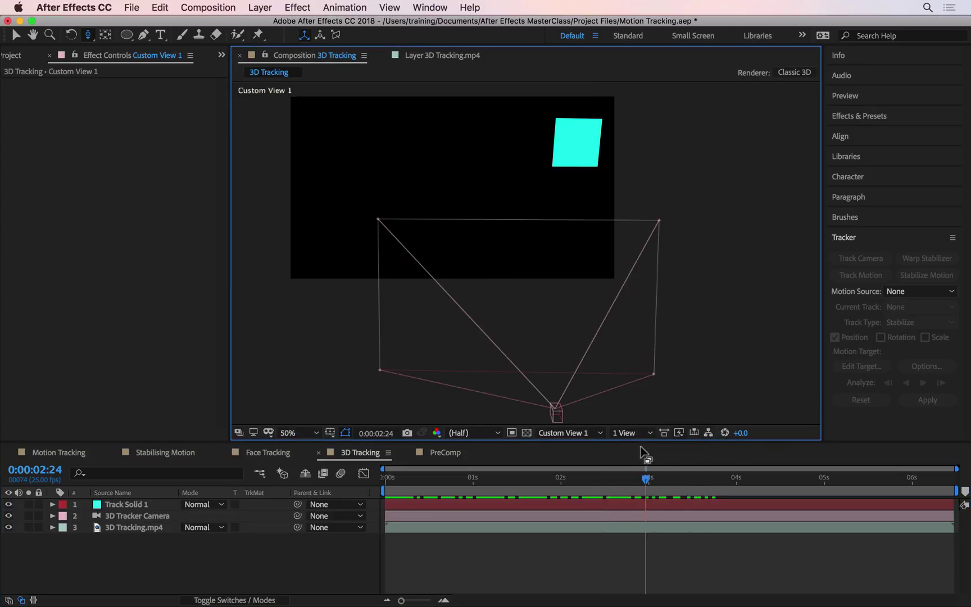
{"action": "left_click", "coordinate": [584, 434]}
{"action": "left_click", "coordinate": [572, 260]}
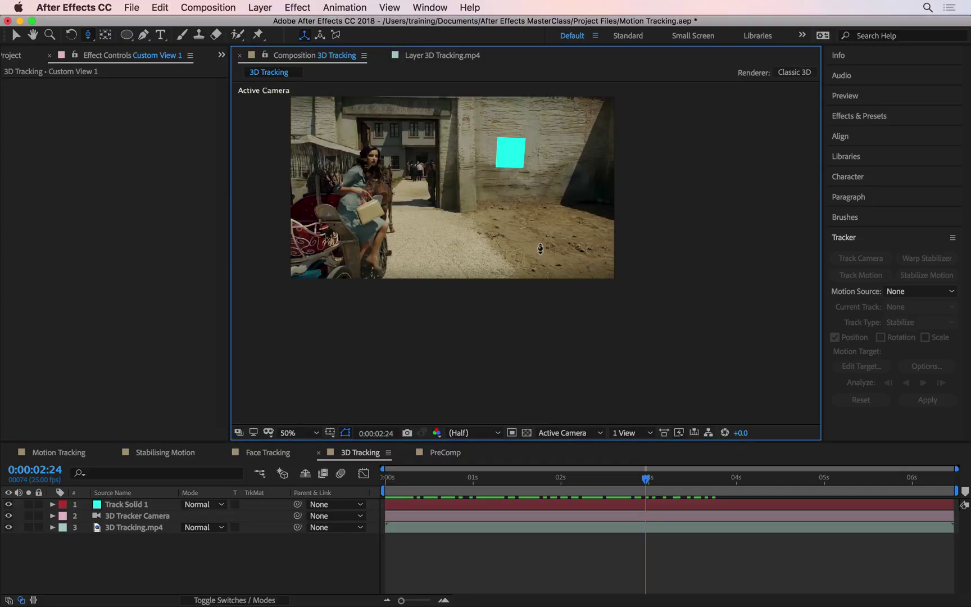
{"action": "key", "text": "shift+slash"}
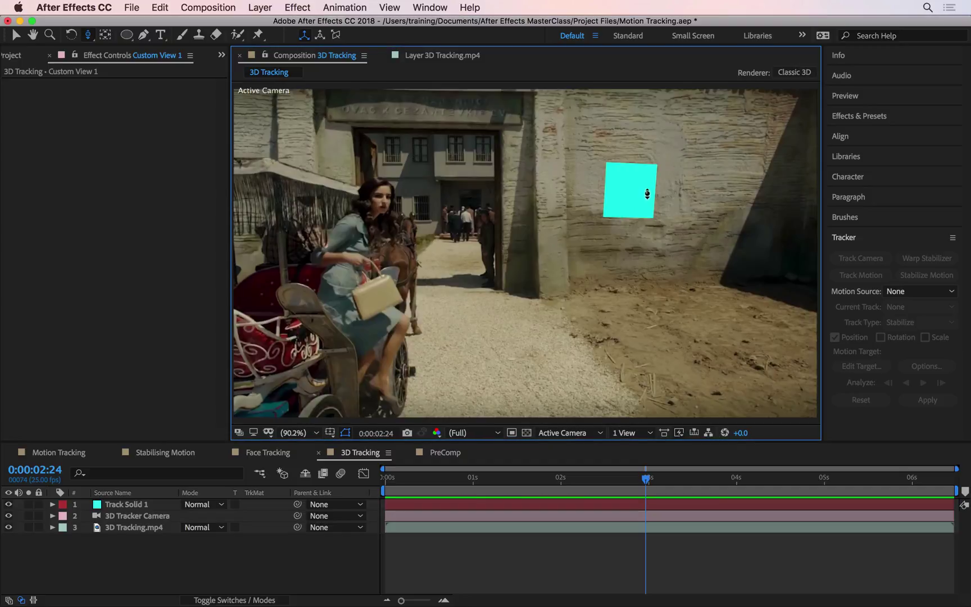
Replace the source of the Track Solid 1 layer with Cracks.jpg from the project's Footage folder.
{"action": "left_click", "coordinate": [15, 54]}
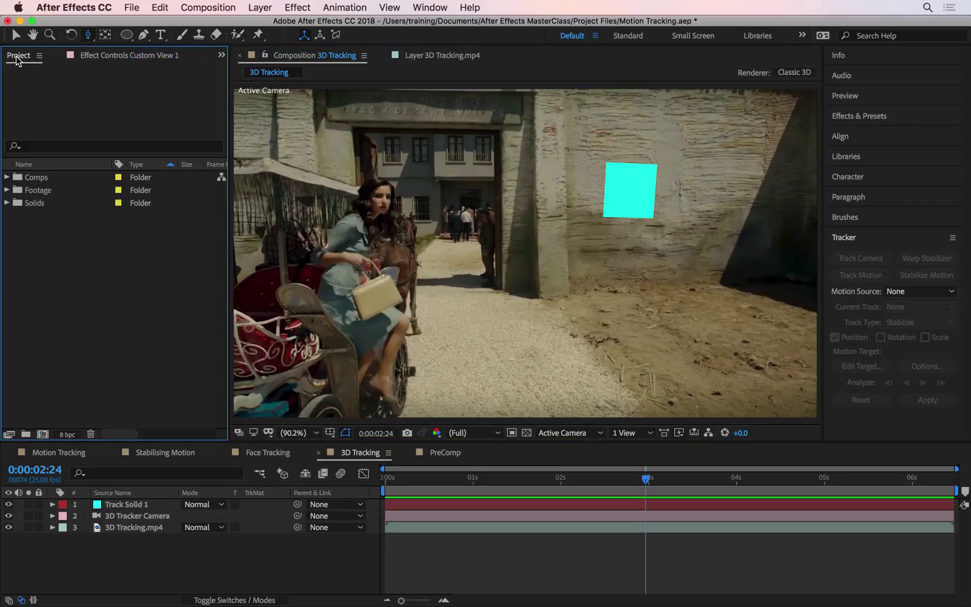
{"action": "left_click", "coordinate": [7, 190]}
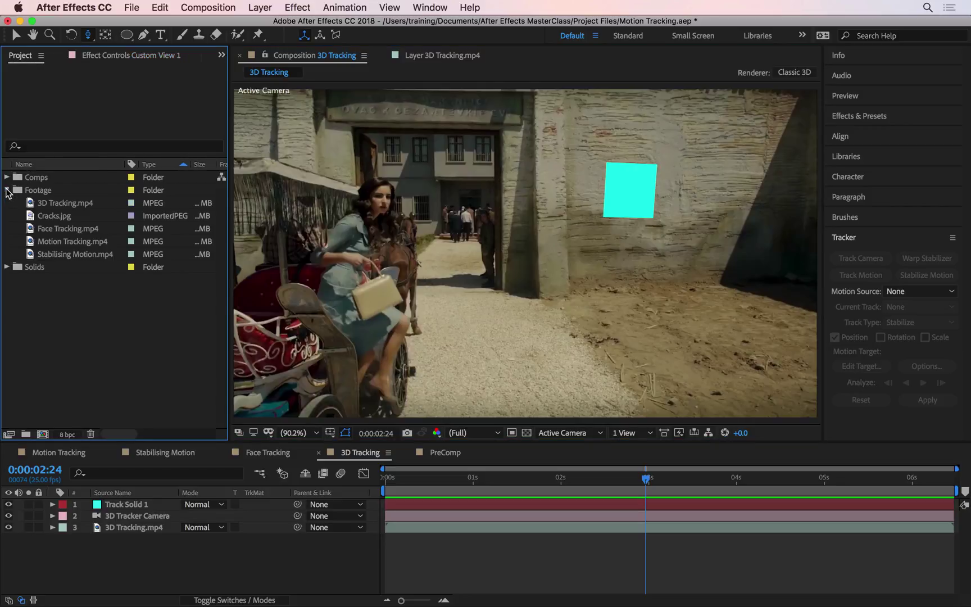
{"action": "left_click", "coordinate": [67, 217]}
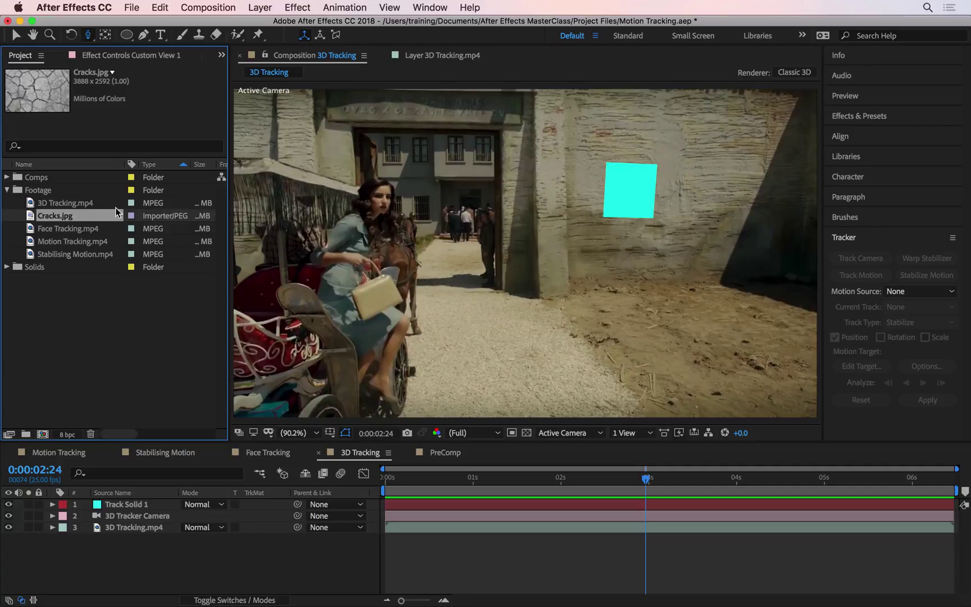
{"action": "left_click", "coordinate": [145, 507]}
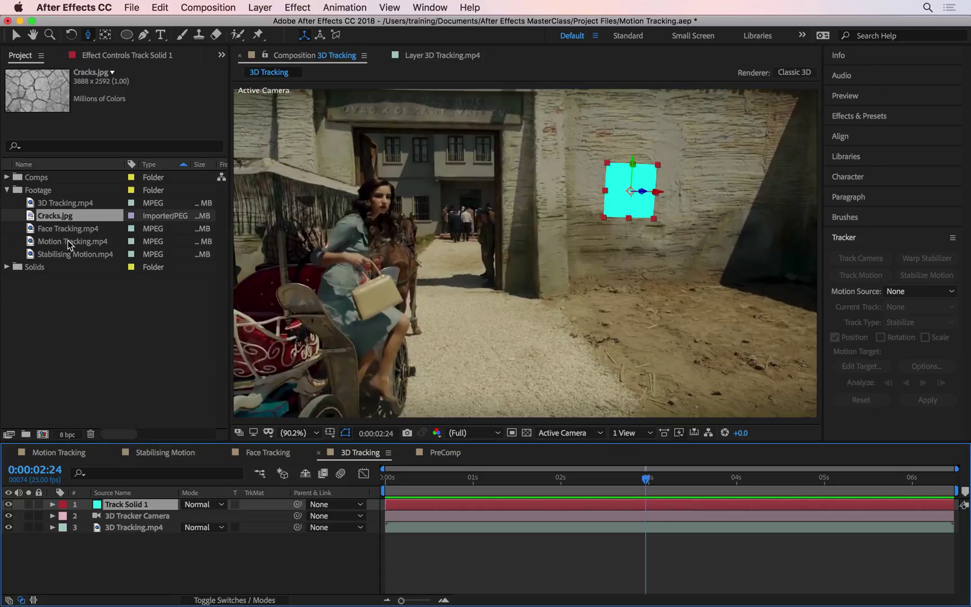
{"action": "left_click_drag", "start_coordinate": [59, 216], "coordinate": [141, 505]}
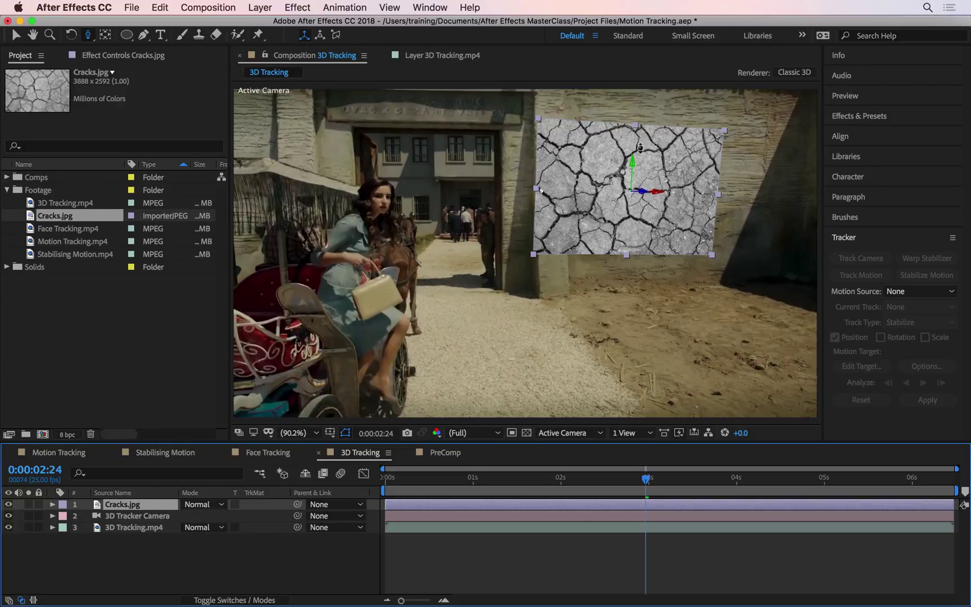
Play the shot from the first frame to about 5 seconds to check how the cracks image sticks to the wall.
{"action": "left_click_drag", "start_coordinate": [549, 487], "coordinate": [344, 482]}
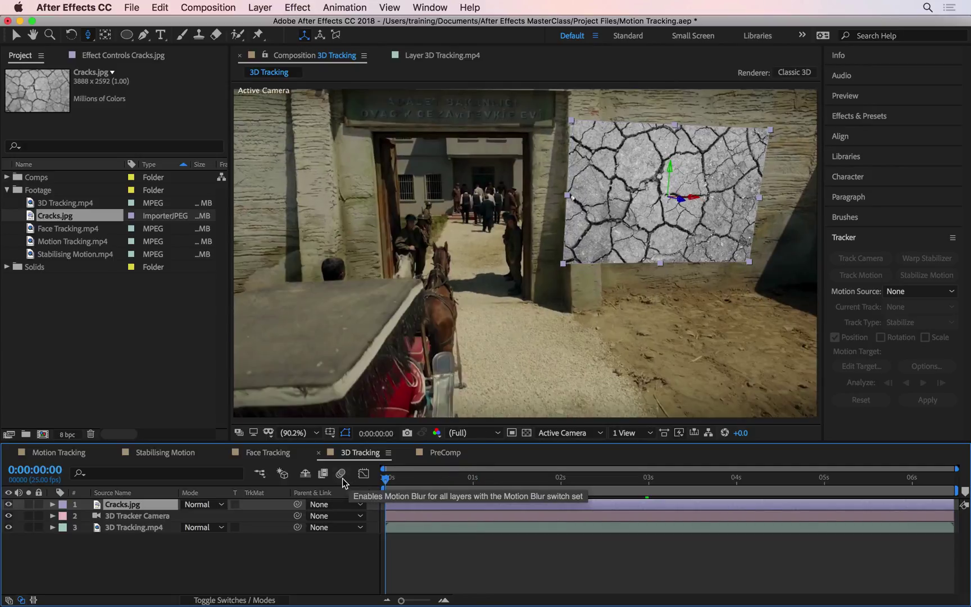
{"action": "key", "text": "space"}
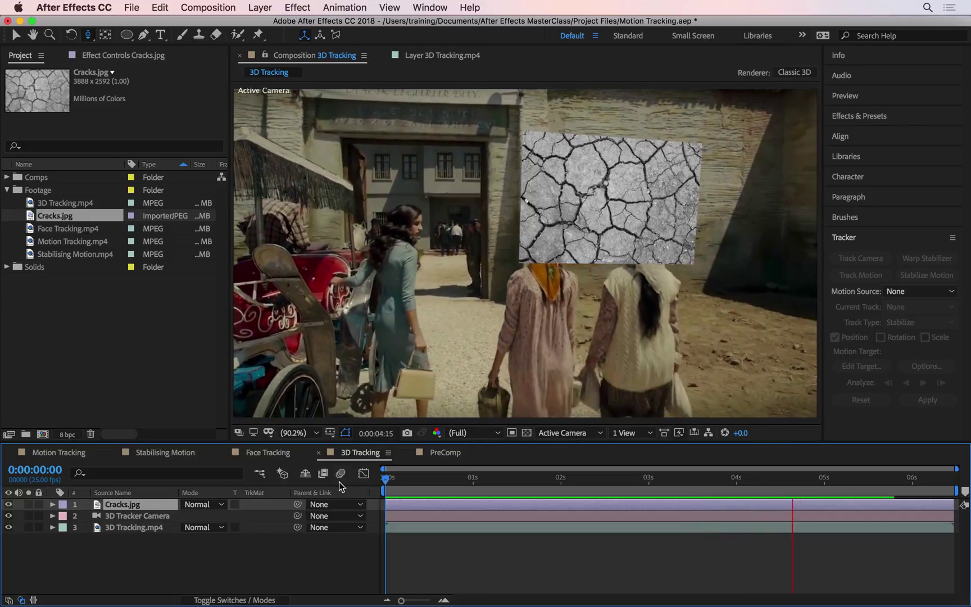
{"action": "key", "text": "space"}
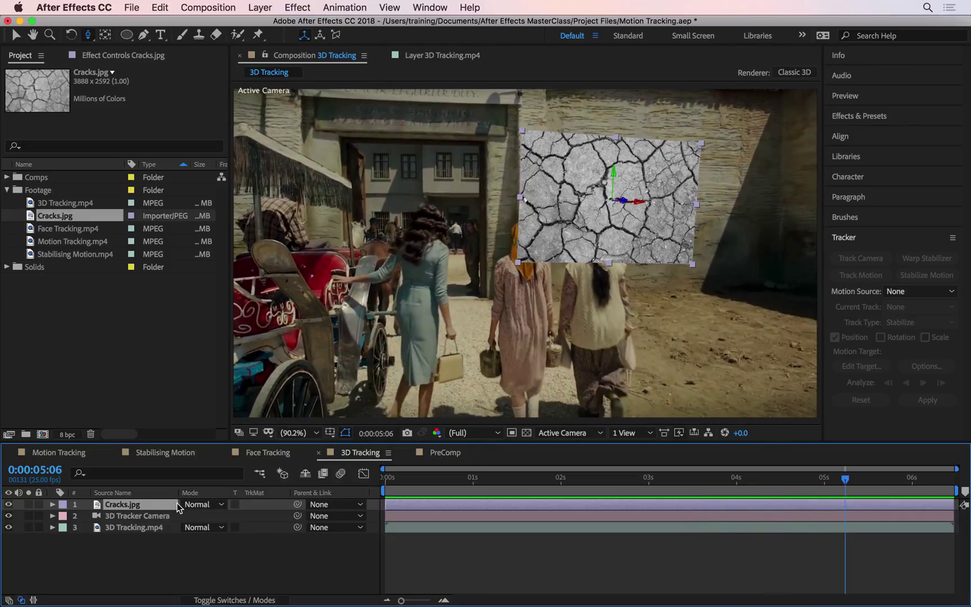
Scale the Cracks.jpg layer to 81% and set its Z orientation to 359.8° to level it with the wall.
{"action": "key", "text": "s"}
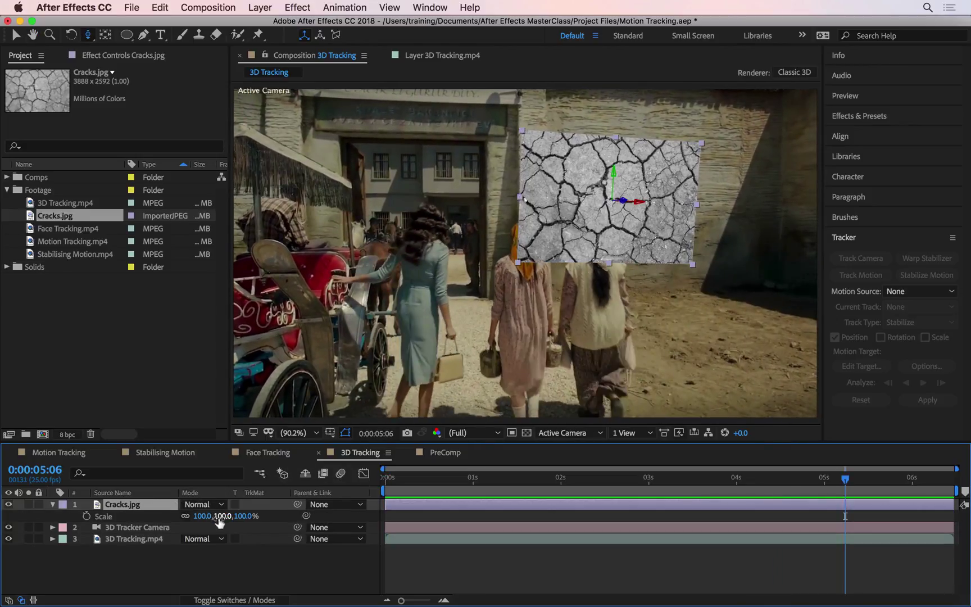
{"action": "left_click_drag", "start_coordinate": [213, 515], "coordinate": [209, 518]}
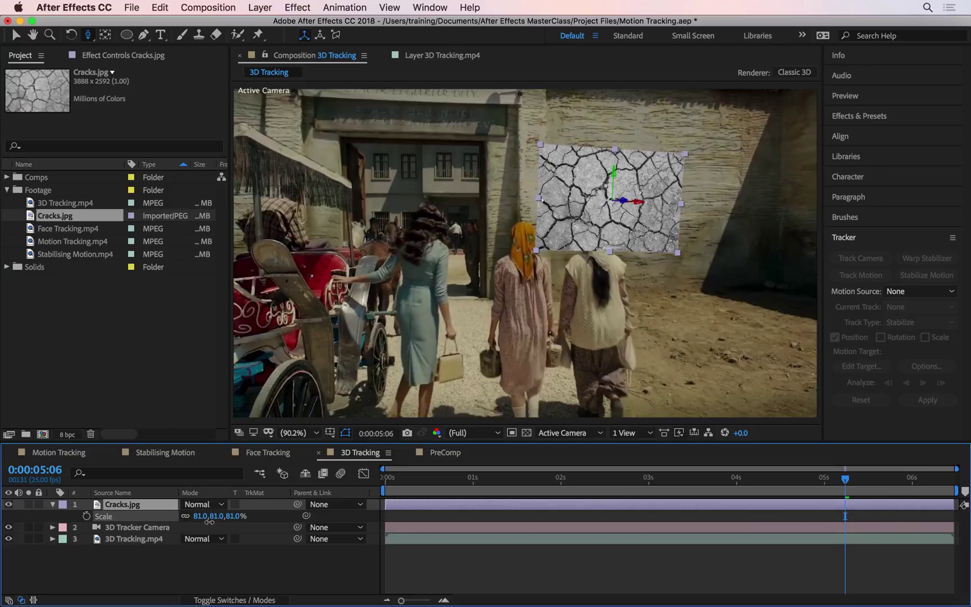
{"action": "key", "text": "r"}
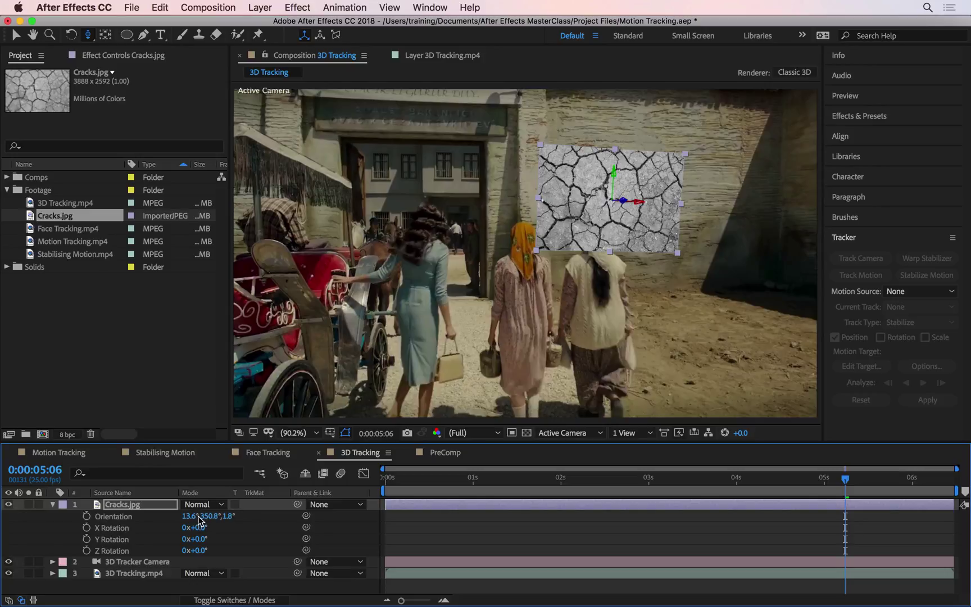
{"action": "left_click_drag", "start_coordinate": [223, 516], "coordinate": [228, 520]}
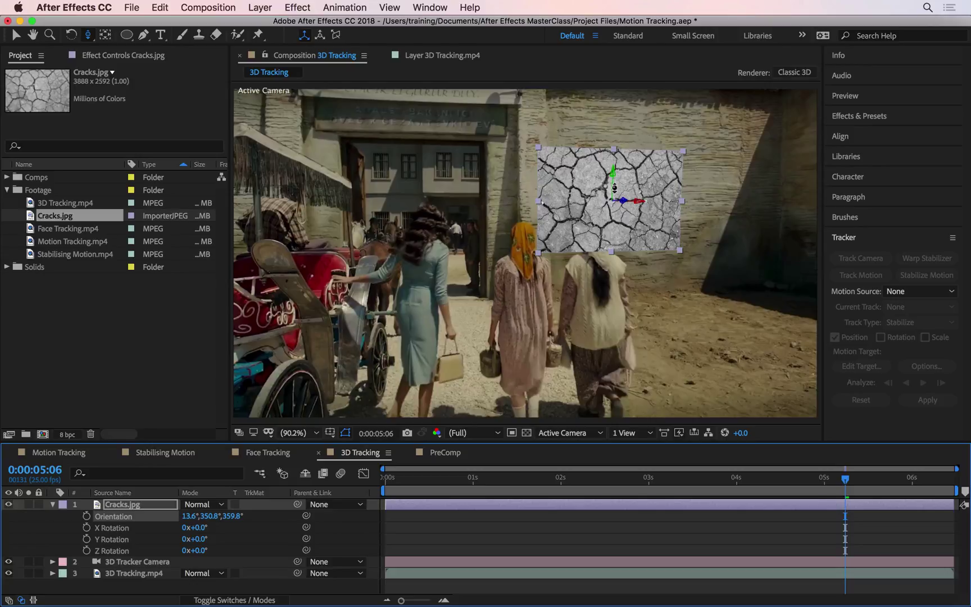
Set the Cracks.jpg layer's blending mode to Soft Light and enlarge the layer to cover more of the wall.
{"action": "left_click", "coordinate": [198, 505]}
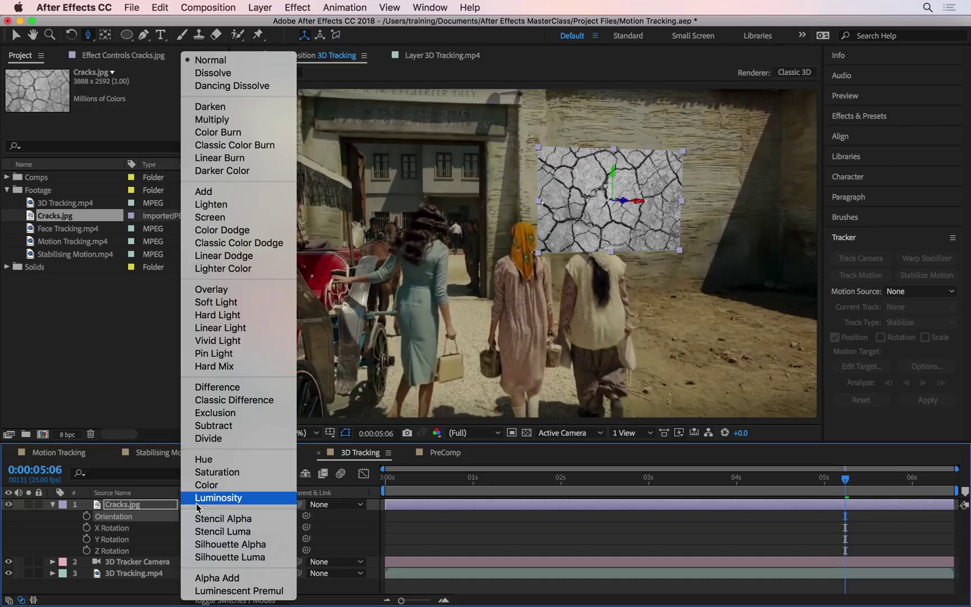
{"action": "left_click", "coordinate": [249, 308]}
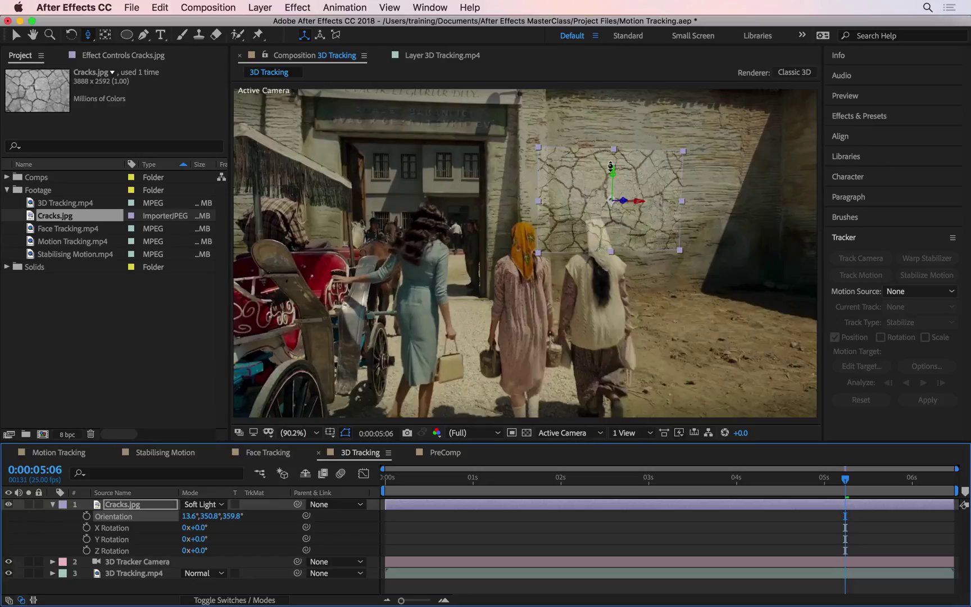
{"action": "left_click", "coordinate": [17, 35]}
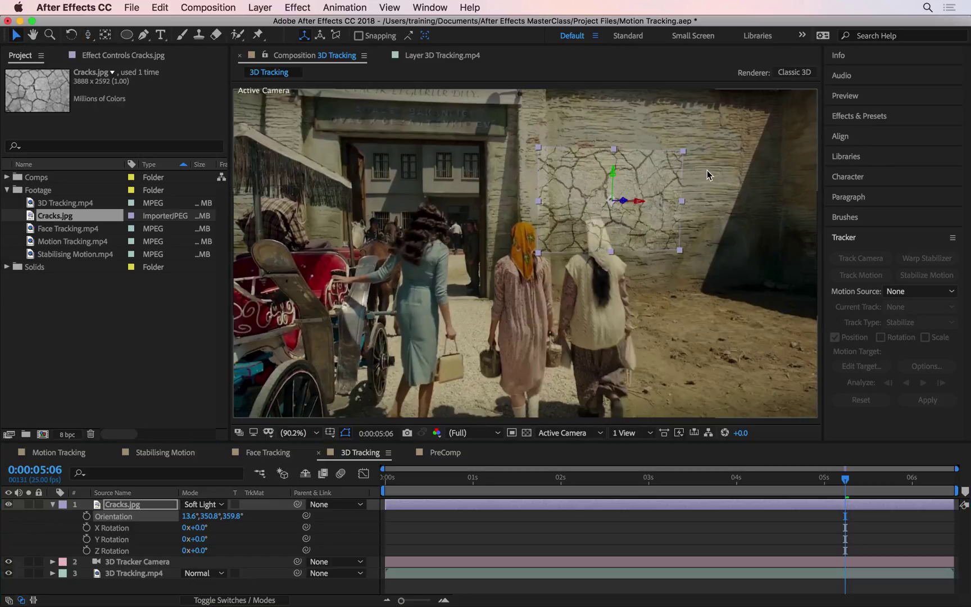
{"action": "left_click_drag", "start_coordinate": [682, 150], "coordinate": [734, 123]}
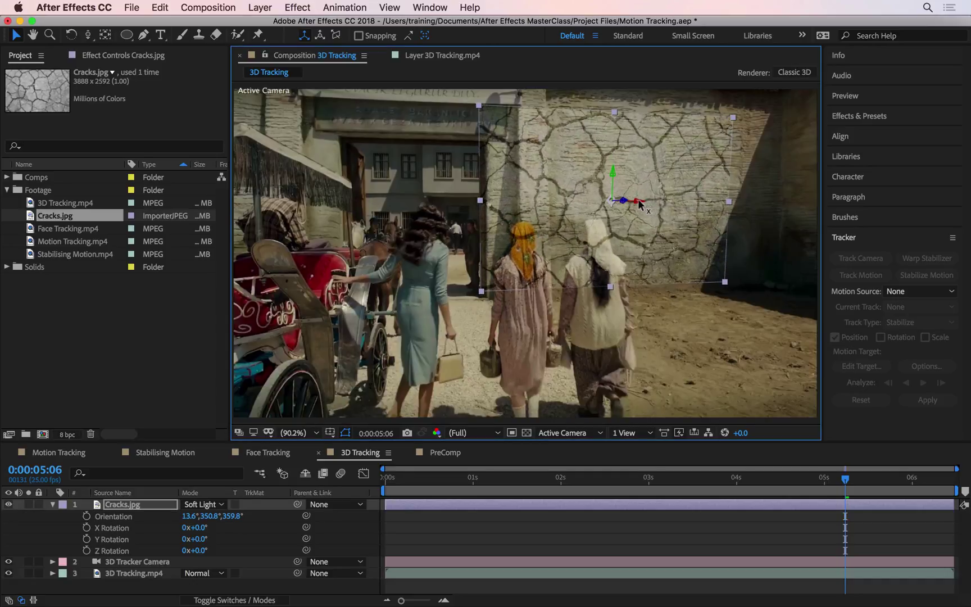
Move the Cracks.jpg layer along its X axis, away from the gateway, so it starts just past the gate pillar.
{"action": "left_click_drag", "start_coordinate": [644, 202], "coordinate": [731, 205]}
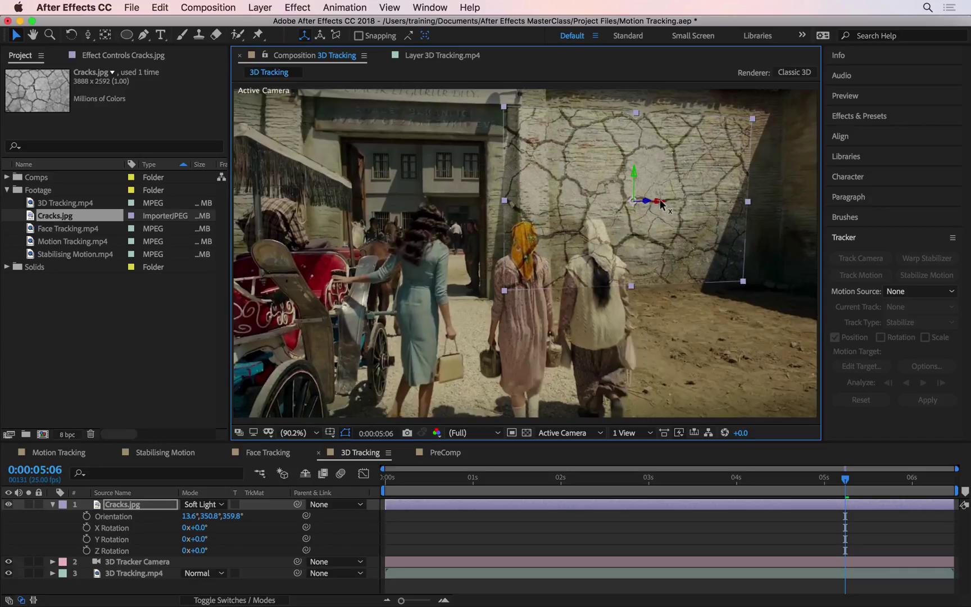
{"action": "left_click_drag", "start_coordinate": [661, 205], "coordinate": [762, 192]}
{"action": "left_click_drag", "start_coordinate": [691, 205], "coordinate": [774, 206]}
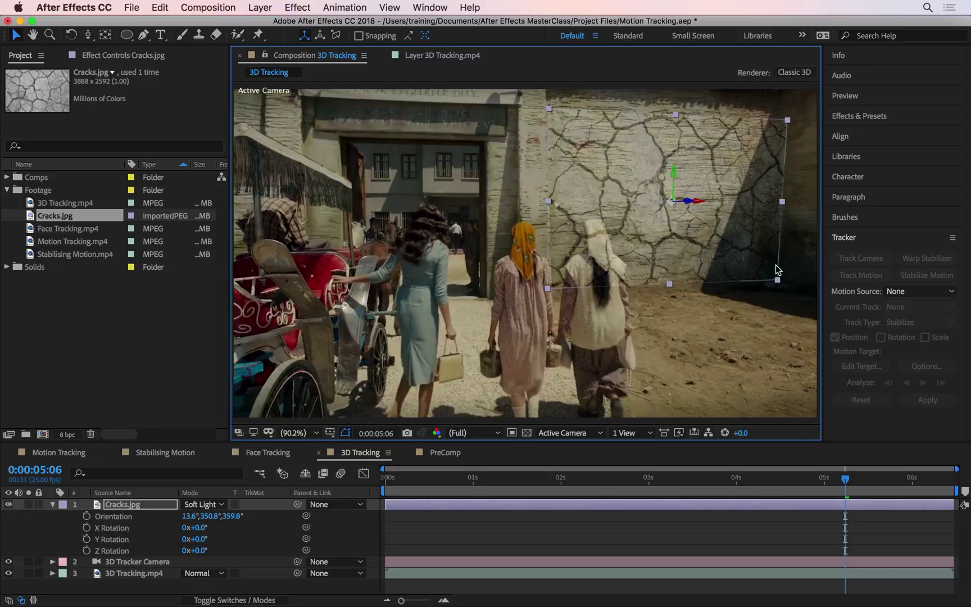
Deselect the layers and play the blended cracks from the first frame, stopping at 0:00:04:07 where the women cross the wall.
{"action": "left_click", "coordinate": [834, 478]}
{"action": "left_click_drag", "start_coordinate": [834, 477], "coordinate": [320, 475]}
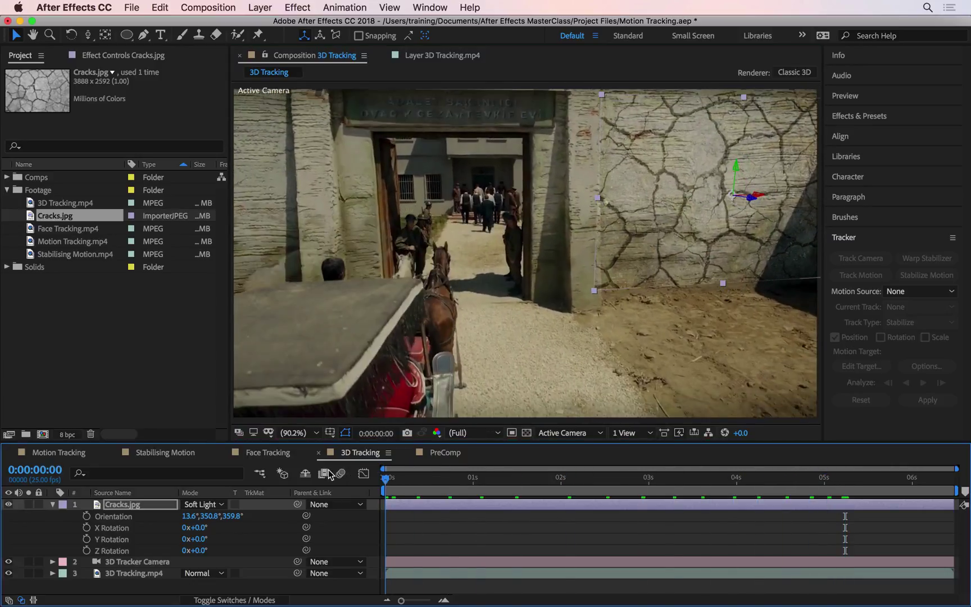
{"action": "left_click", "coordinate": [455, 519]}
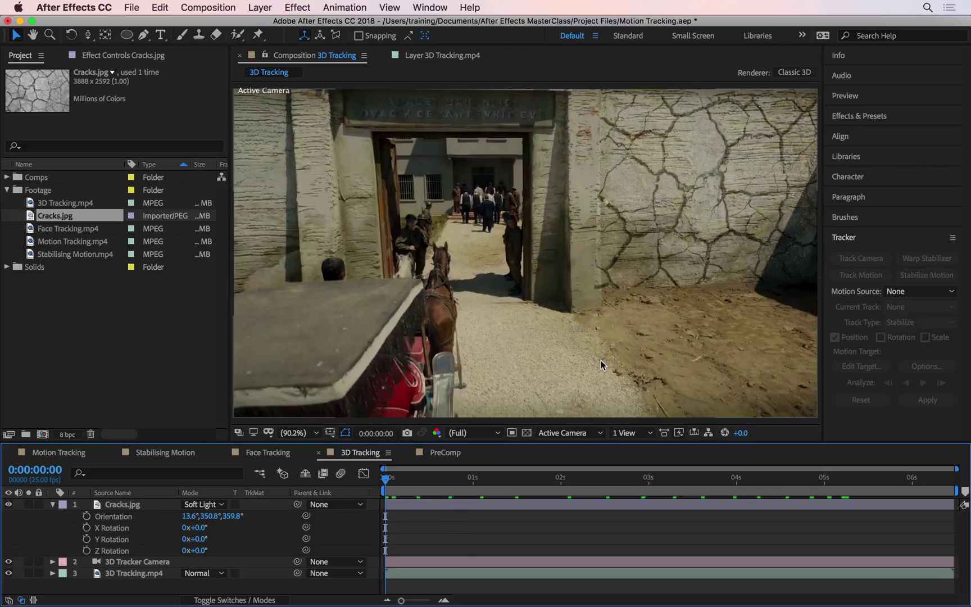
{"action": "key", "text": "space"}
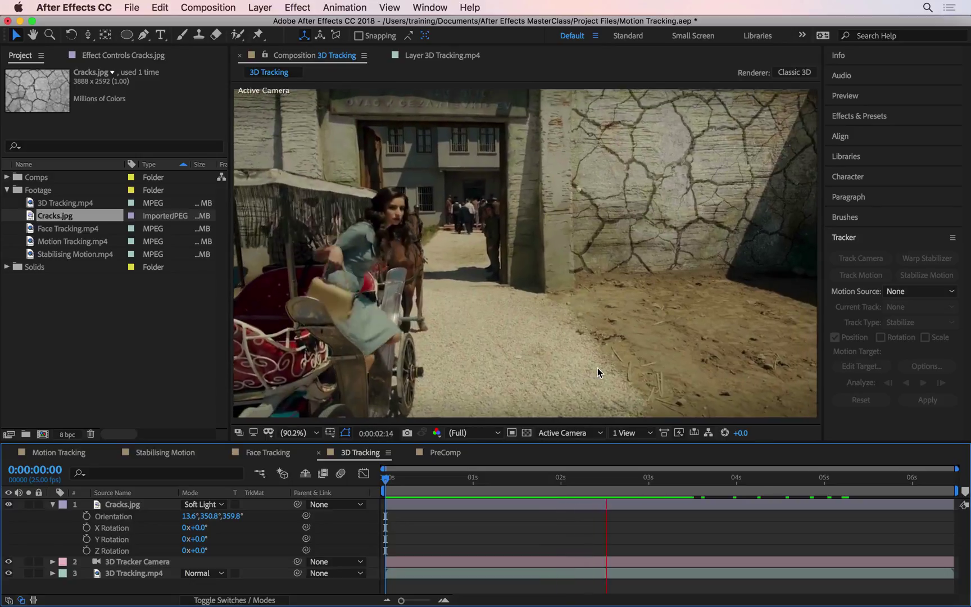
{"action": "key", "text": "space"}
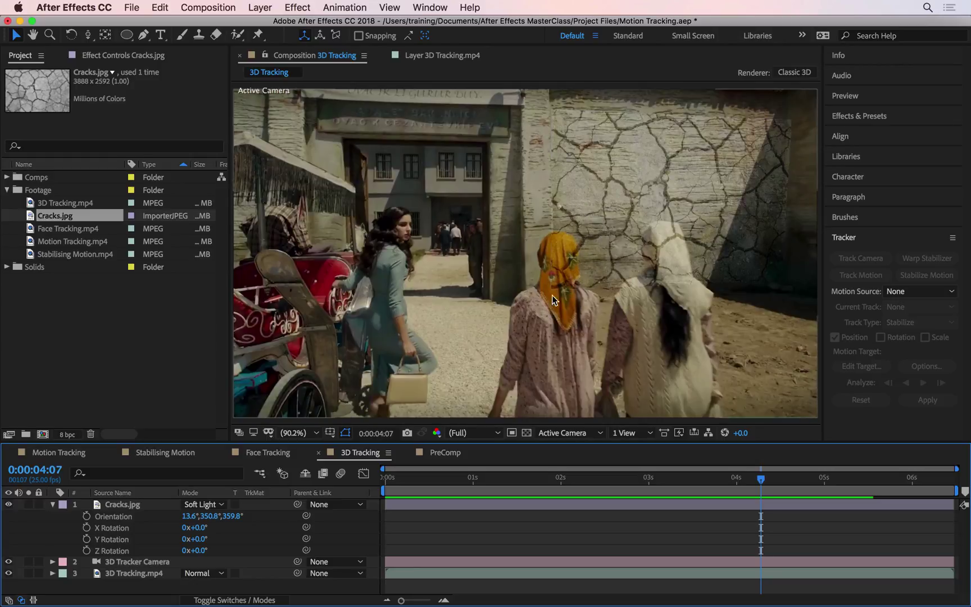
Duplicate the 3D Tracking.mp4 layer, place the copy above all other layers and rename it Masked.
{"action": "left_click", "coordinate": [152, 573]}
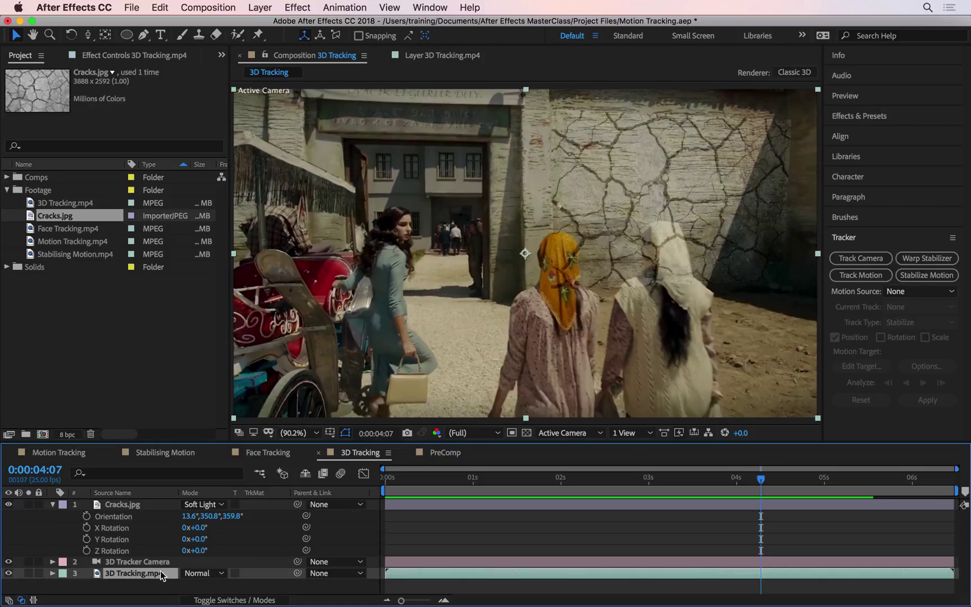
{"action": "key", "text": "super+d"}
{"action": "left_click_drag", "start_coordinate": [154, 576], "coordinate": [147, 502]}
{"action": "type", "text": "Masked"}
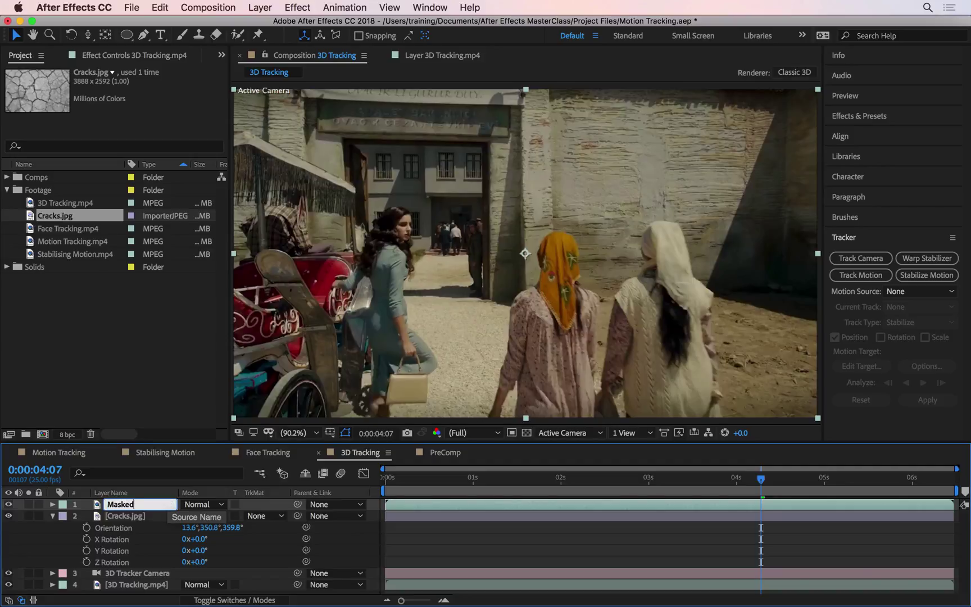
{"action": "key", "text": "Return"}
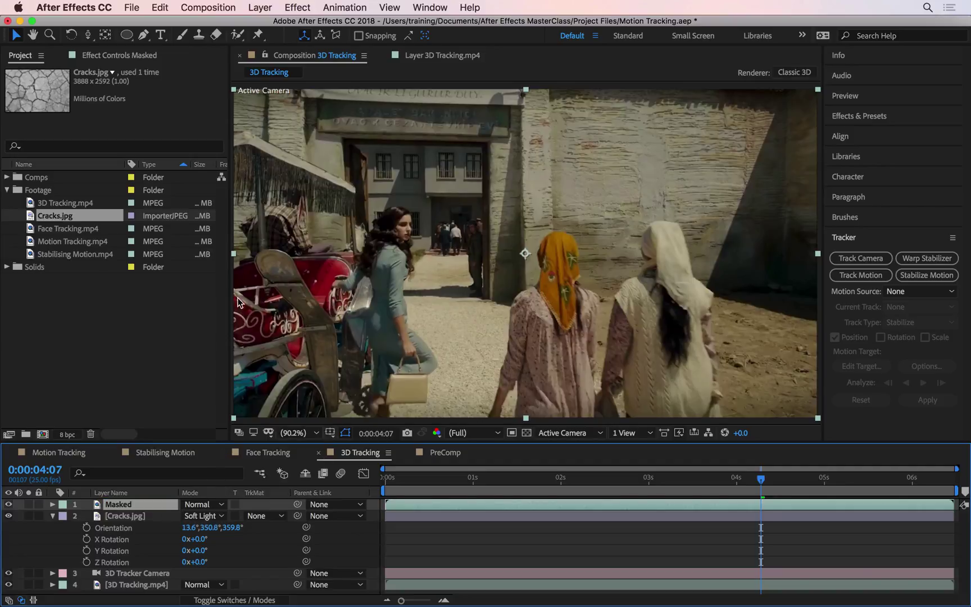
Draw a closed Pen tool mask on the Masked layer around the orange headscarf and shoulders of the woman wearing it.
{"action": "key", "text": "g"}
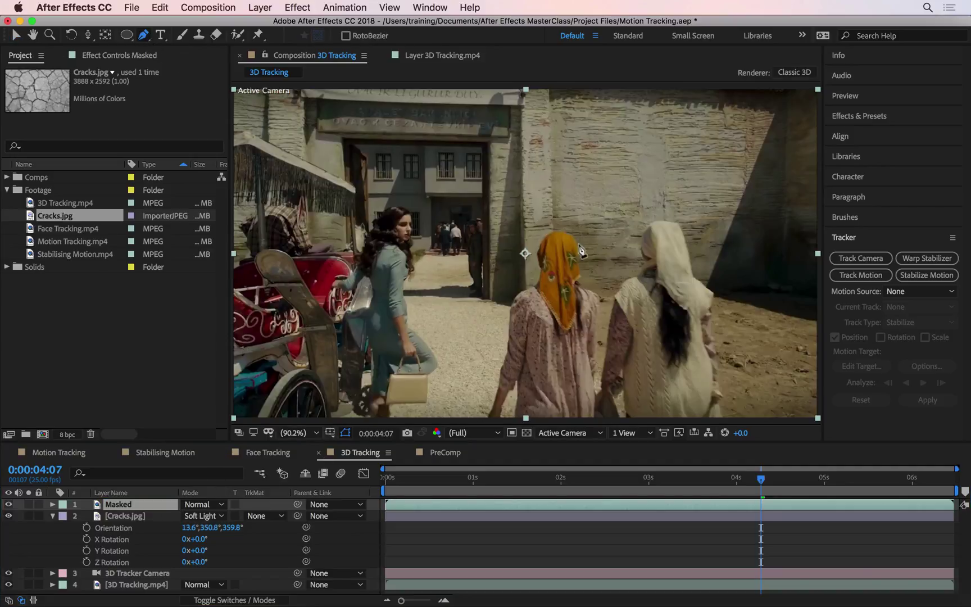
{"action": "key", "text": "period"}
{"action": "key", "text": "period"}
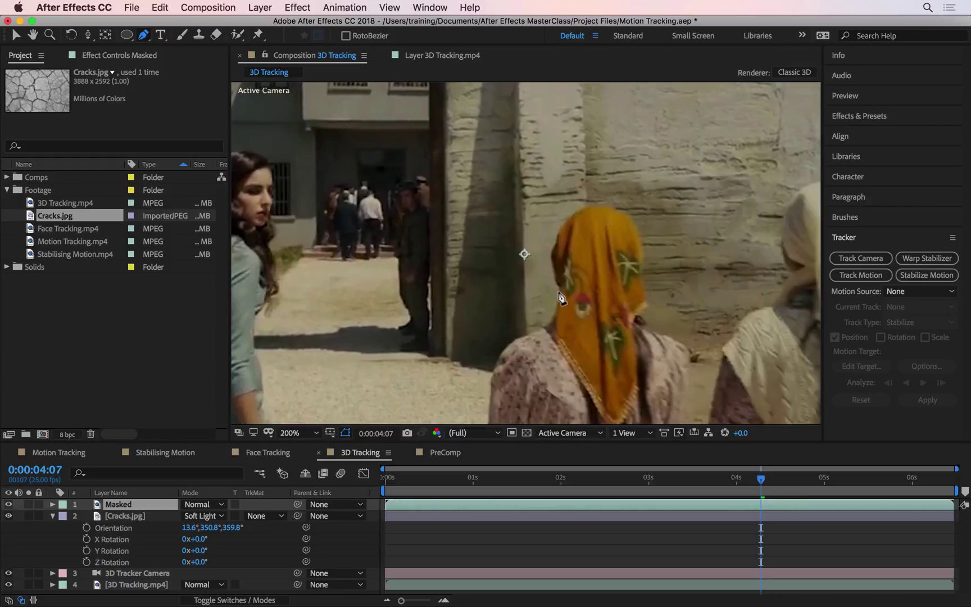
{"action": "left_click", "coordinate": [559, 287]}
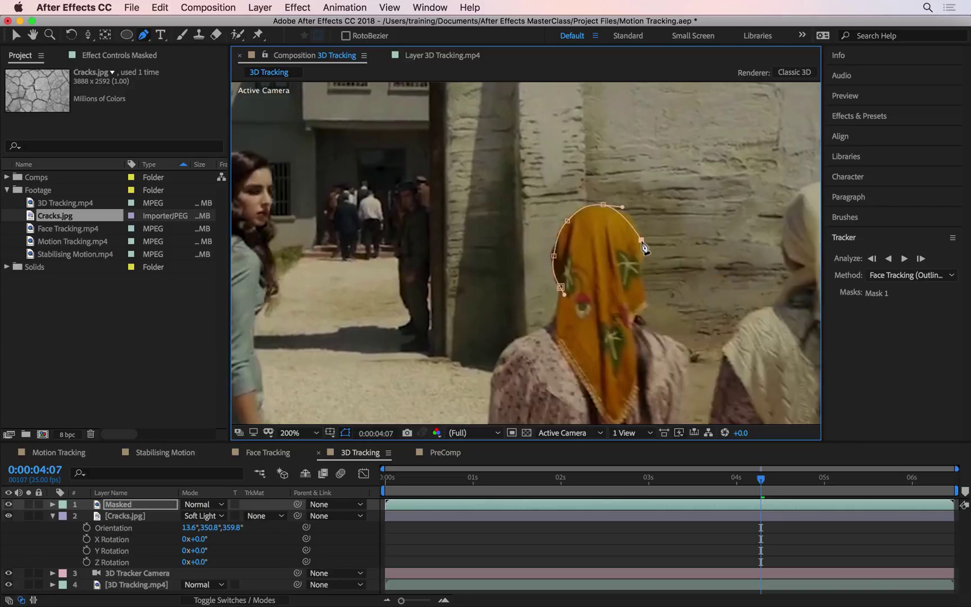
{"action": "left_click_drag", "start_coordinate": [645, 289], "coordinate": [633, 320]}
{"action": "left_click_drag", "start_coordinate": [688, 352], "coordinate": [691, 369]}
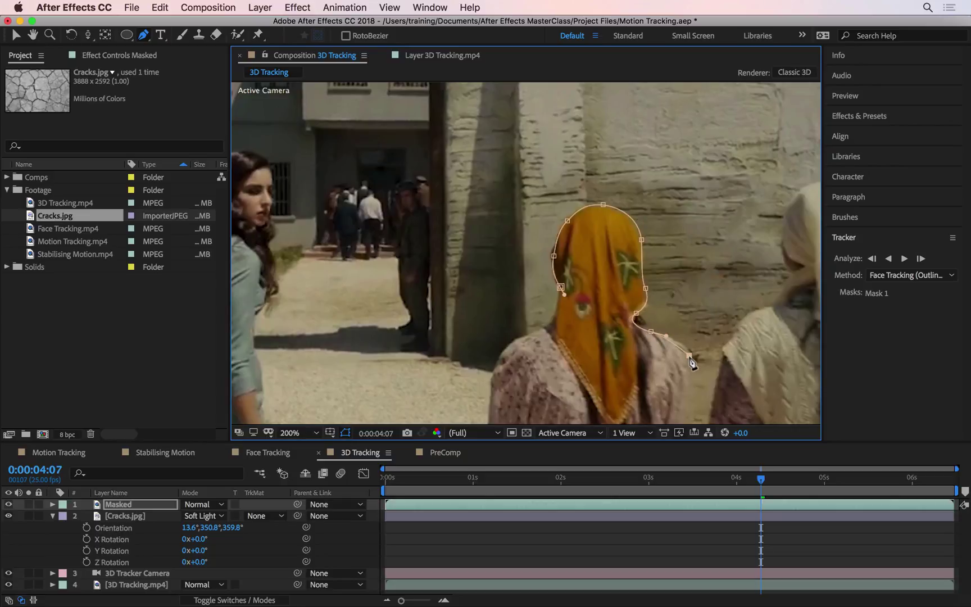
{"action": "left_click_drag", "start_coordinate": [679, 405], "coordinate": [669, 414]}
{"action": "left_click", "coordinate": [561, 408]}
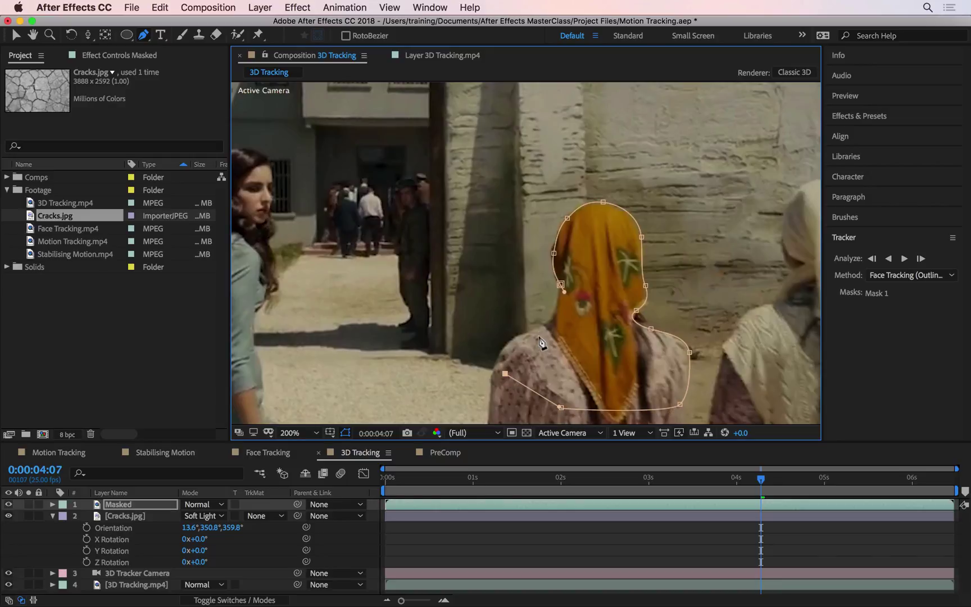
{"action": "left_click_drag", "start_coordinate": [547, 322], "coordinate": [559, 316]}
{"action": "left_click", "coordinate": [560, 284]}
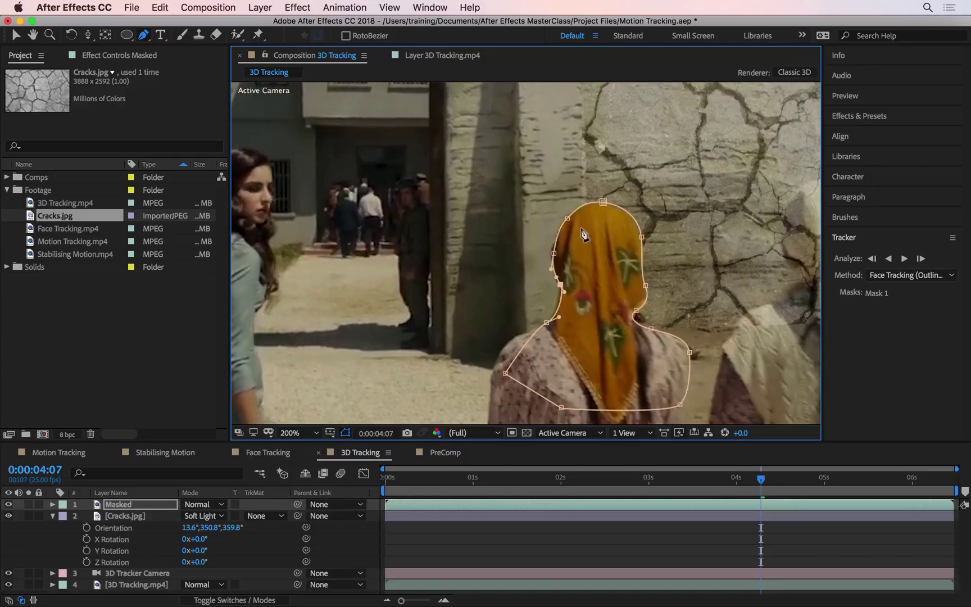
{"action": "left_click", "coordinate": [576, 530]}
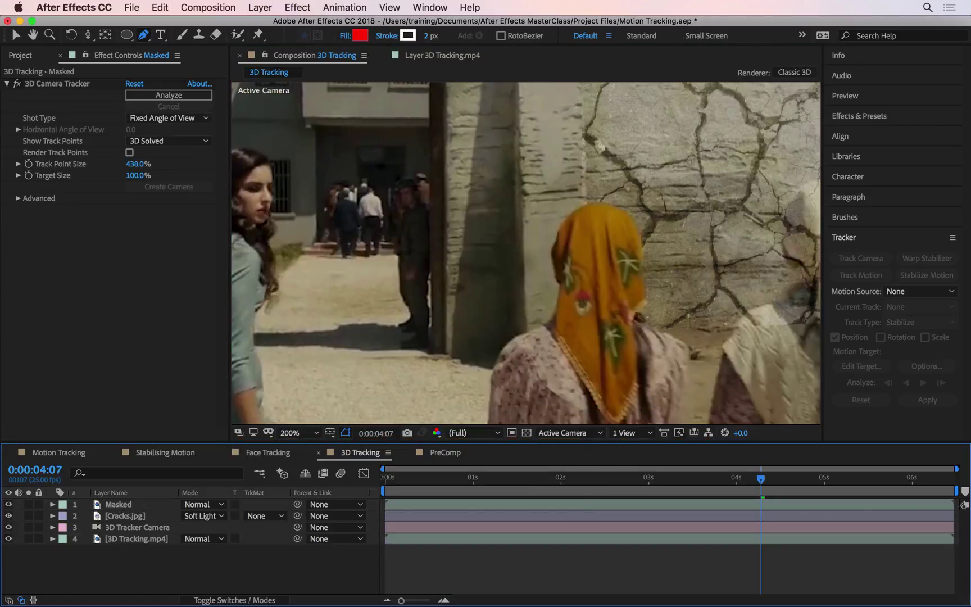
Set the Mask Feather of Mask 1 on the Masked layer to 3 pixels.
{"action": "key", "text": "f"}
{"action": "left_click", "coordinate": [198, 527]}
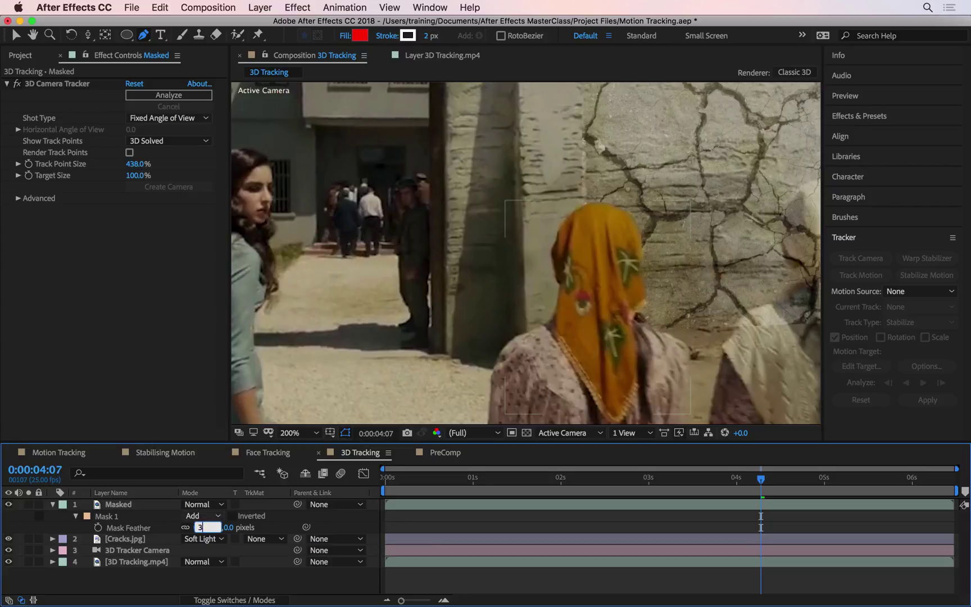
{"action": "key", "text": "Return"}
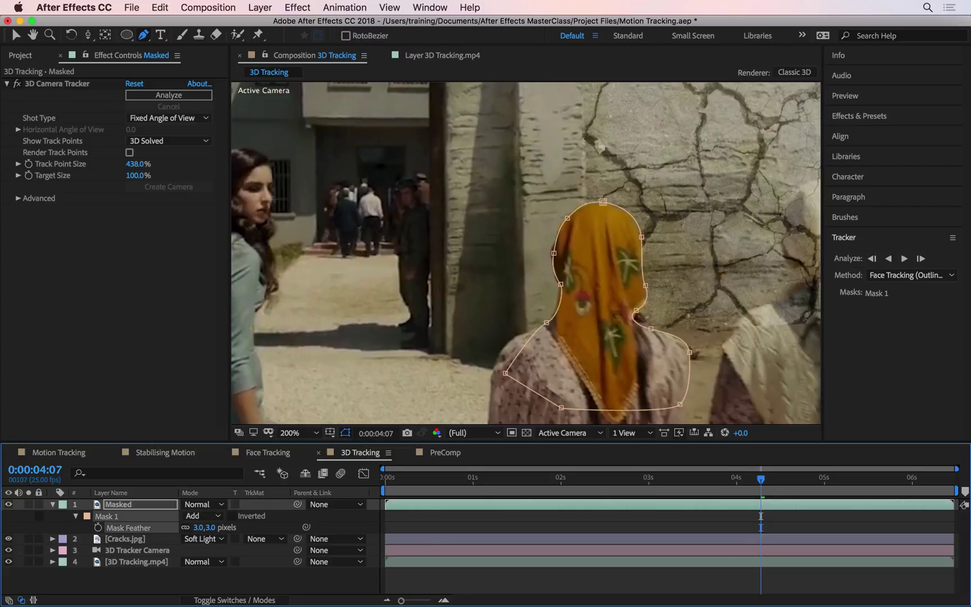
Draw a second closed Pen tool mask on the Masked layer around the white-scarfed woman's head and shoulders.
{"action": "left_click_drag", "start_coordinate": [680, 262], "coordinate": [492, 267]}
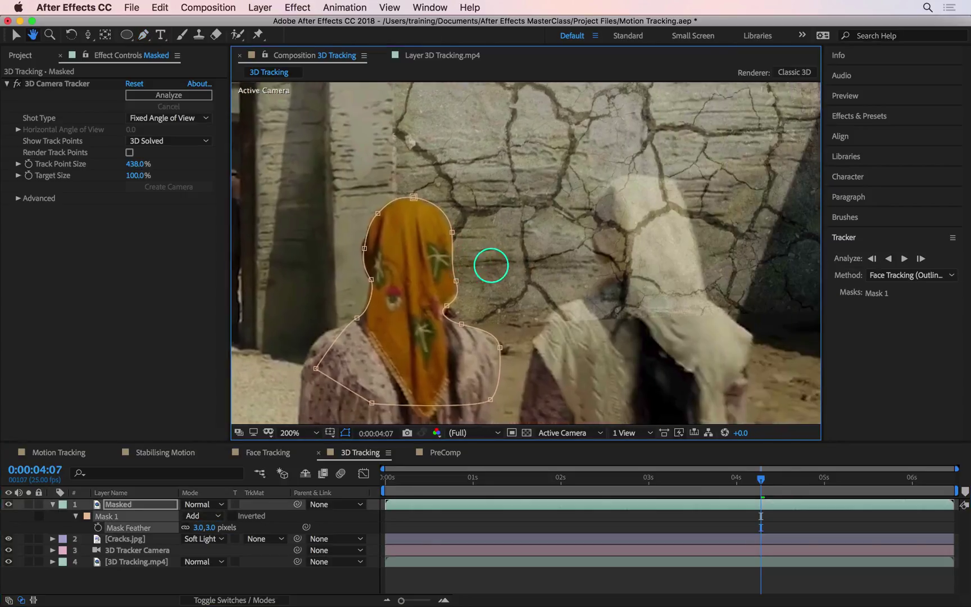
{"action": "left_click", "coordinate": [531, 339]}
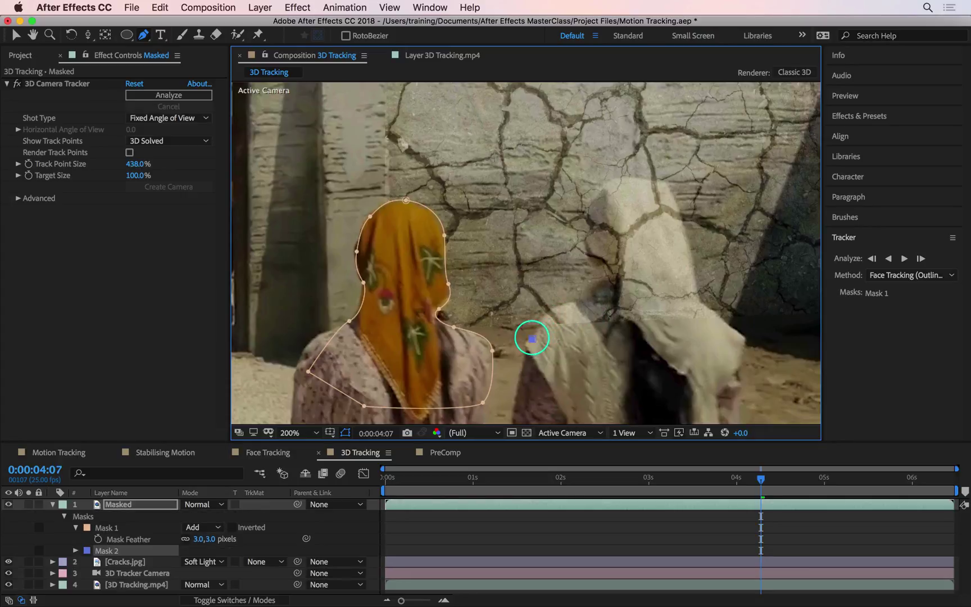
{"action": "left_click_drag", "start_coordinate": [560, 306], "coordinate": [574, 301]}
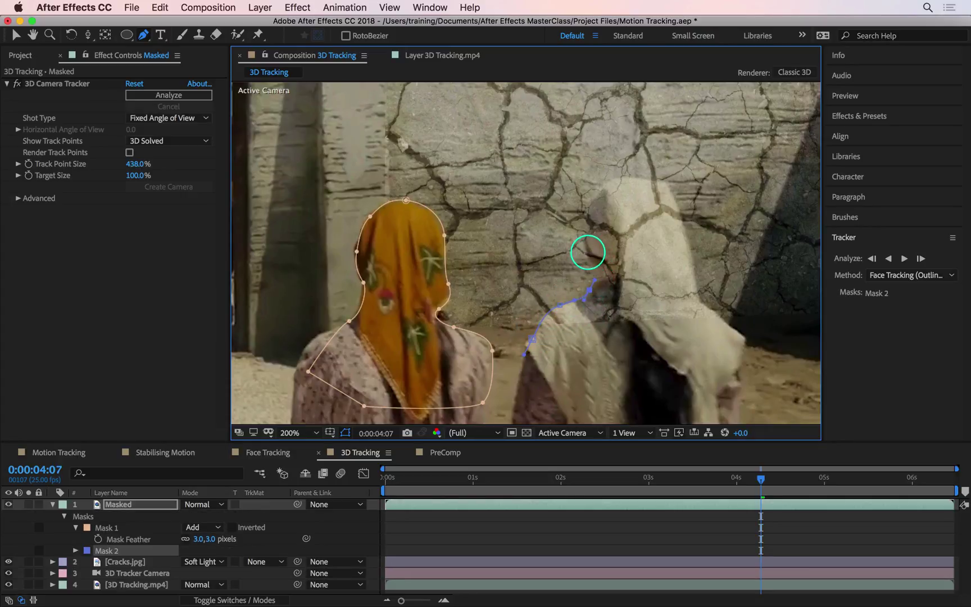
{"action": "left_click_drag", "start_coordinate": [588, 252], "coordinate": [683, 241]}
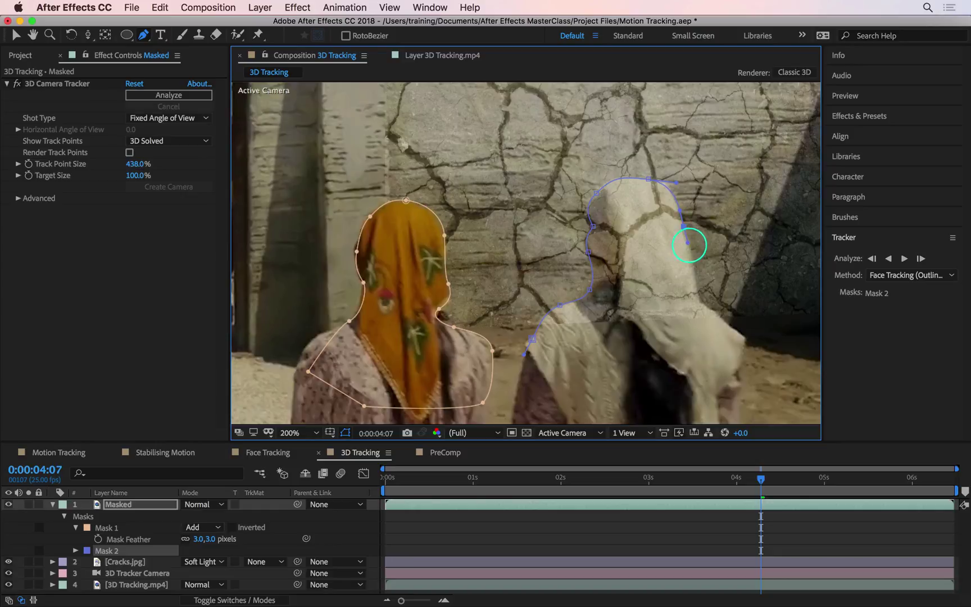
{"action": "left_click_drag", "start_coordinate": [698, 290], "coordinate": [734, 327]}
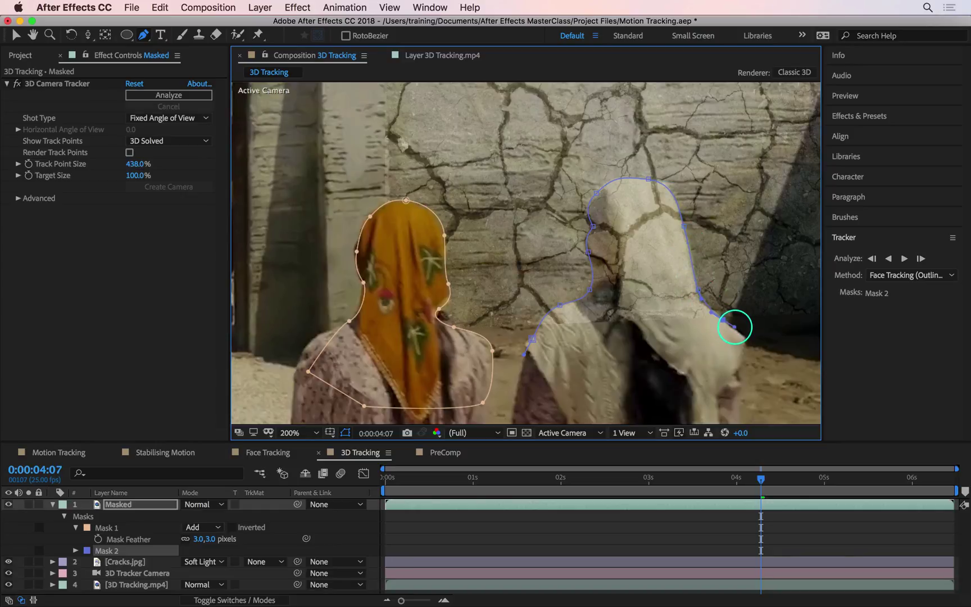
{"action": "left_click", "coordinate": [742, 354]}
{"action": "left_click_drag", "start_coordinate": [663, 396], "coordinate": [655, 398]}
{"action": "left_click", "coordinate": [577, 401]}
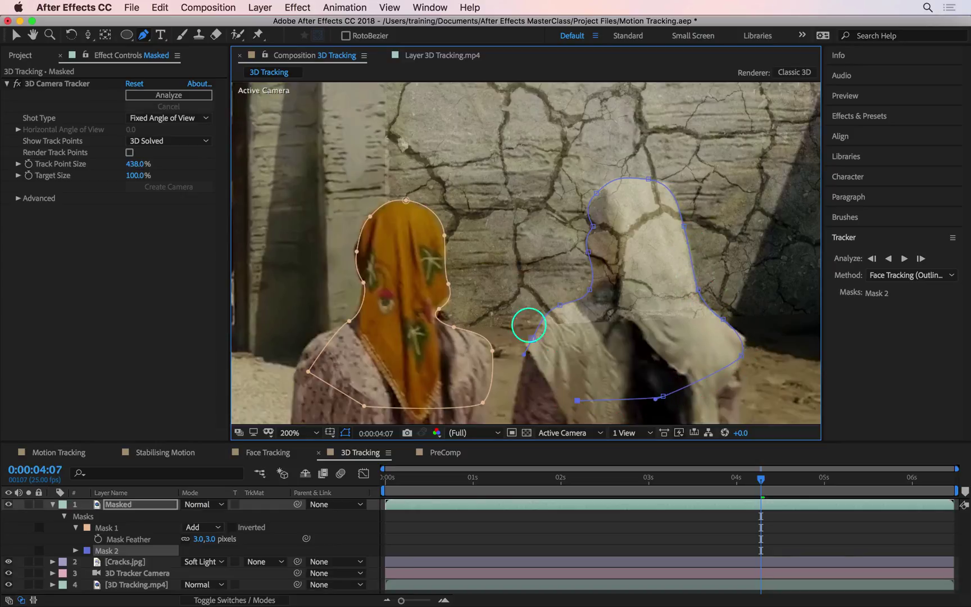
{"action": "left_click", "coordinate": [534, 340]}
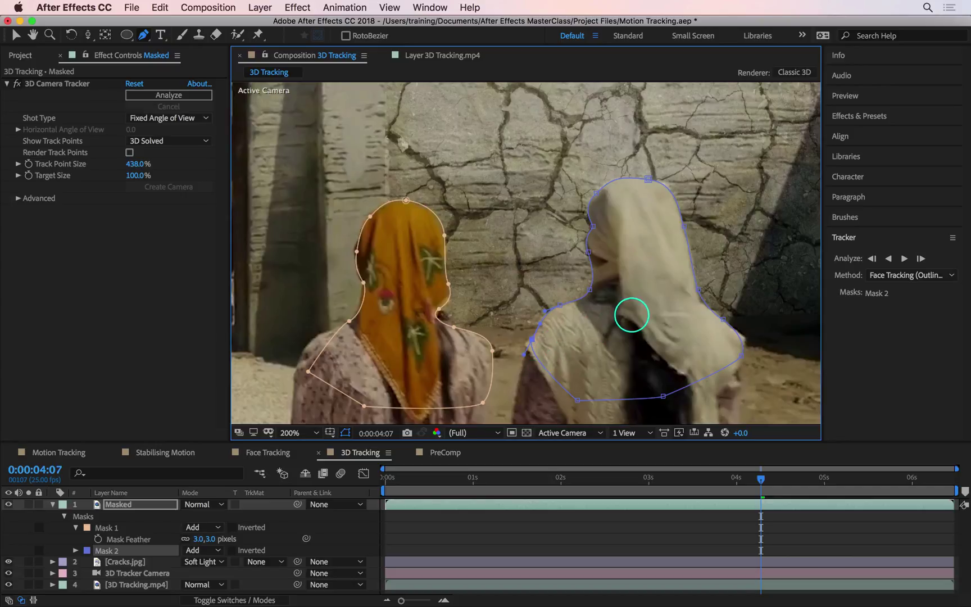
Set the Mask Feather of Mask 2 to 3 pixels and deselect the layer.
{"action": "key", "text": "m"}
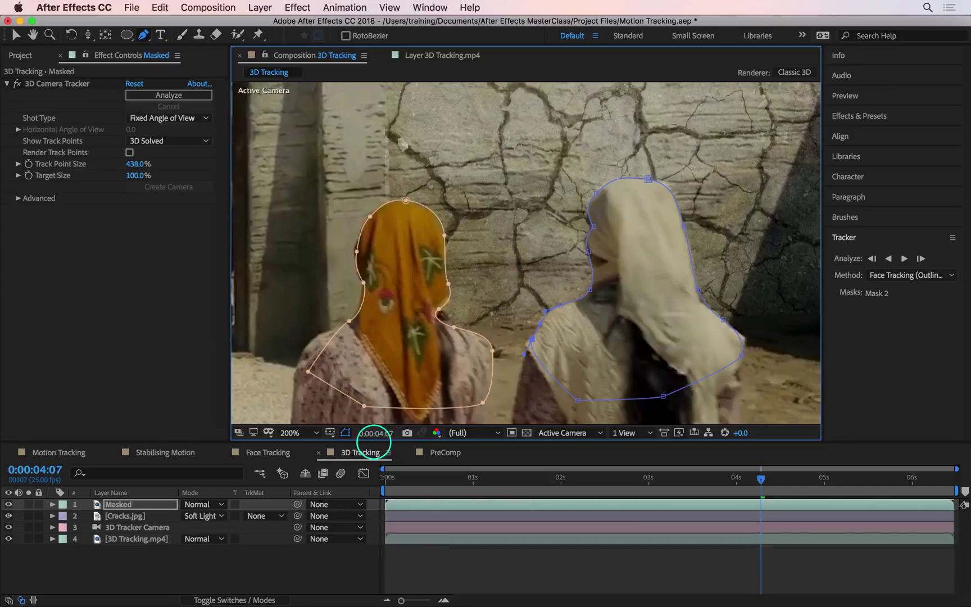
{"action": "key", "text": "f"}
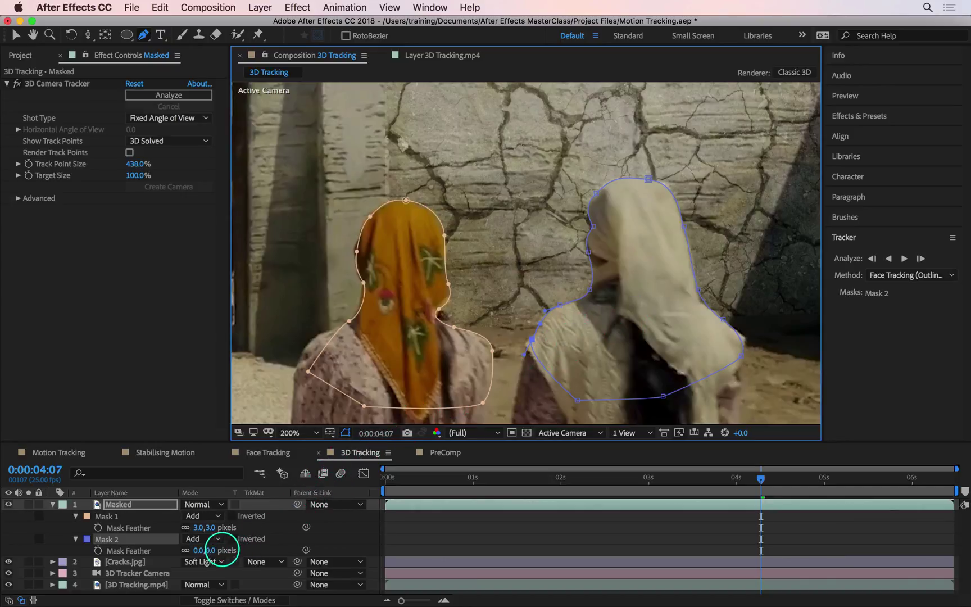
{"action": "left_click", "coordinate": [210, 550]}
{"action": "type", "text": "3"}
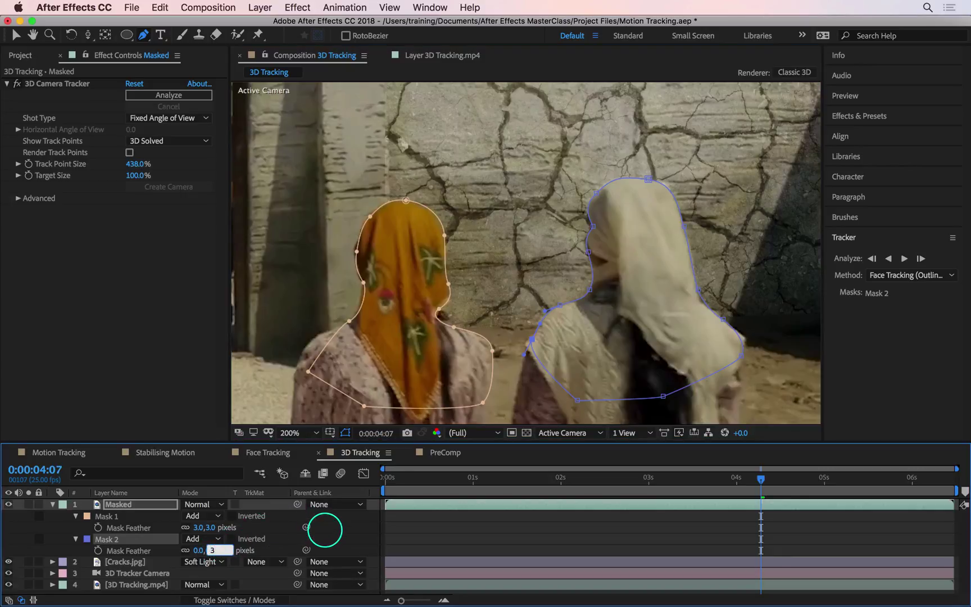
{"action": "left_click", "coordinate": [326, 530]}
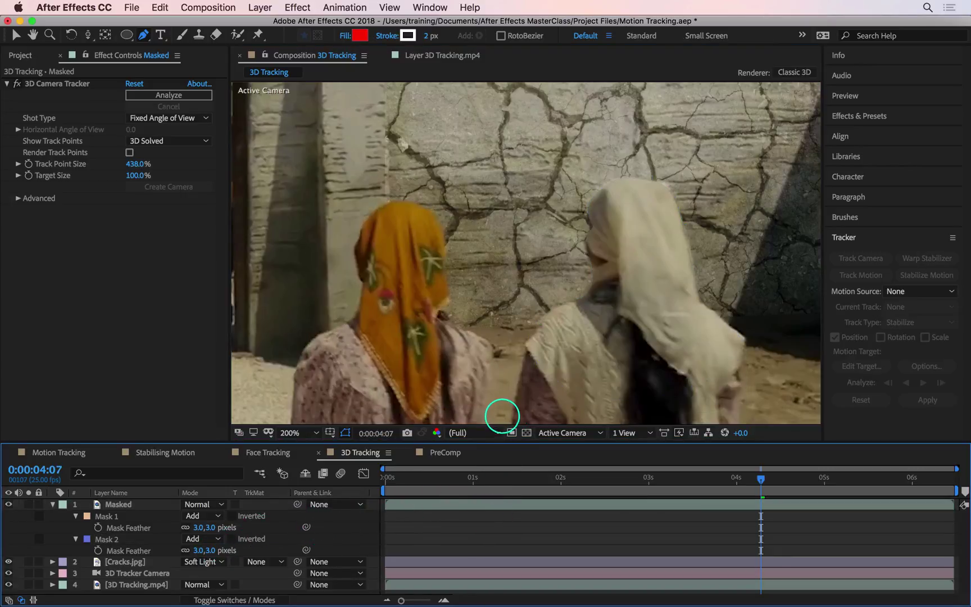
Scrub ahead to 0:00:05:03 to check the masks against the walking women, and return to 0:00:04:07.
{"action": "key", "text": "comma"}
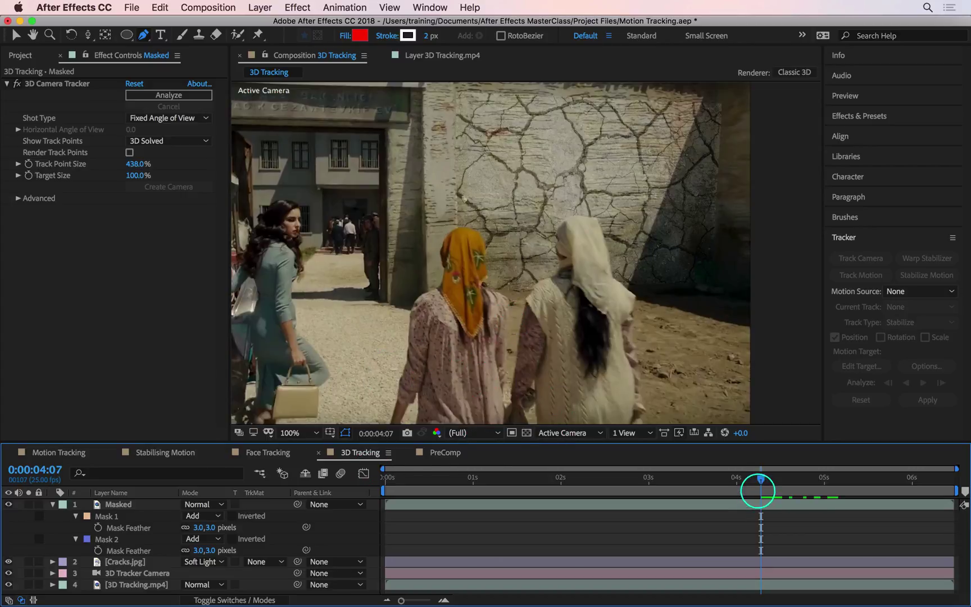
{"action": "left_click_drag", "start_coordinate": [760, 477], "coordinate": [835, 479]}
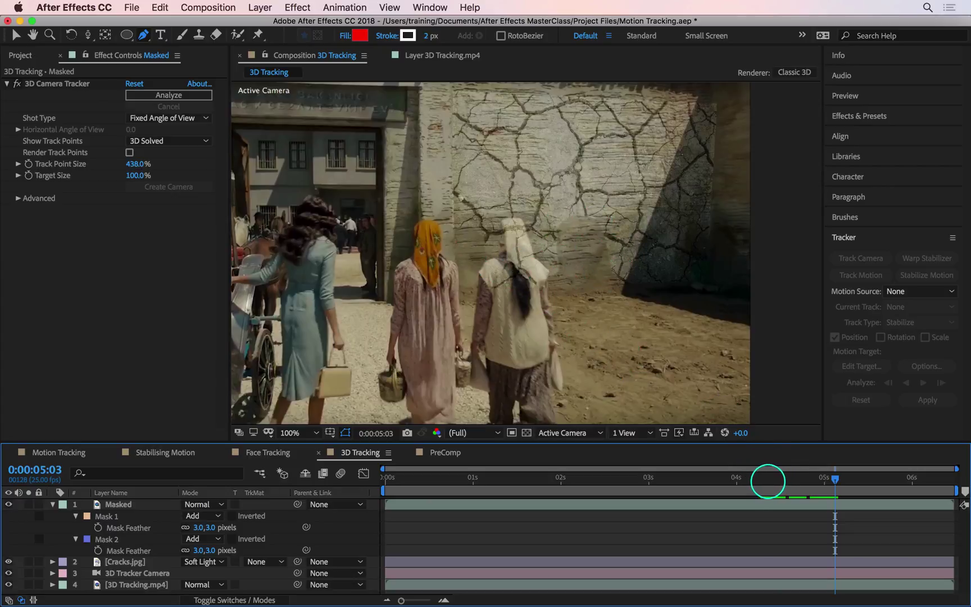
{"action": "left_click", "coordinate": [761, 478]}
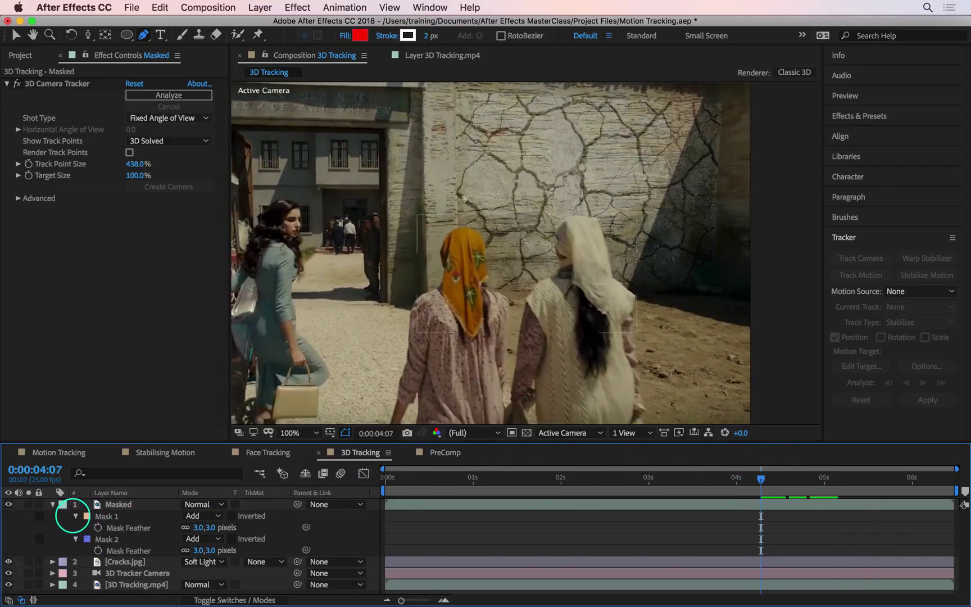
Show all properties of Mask 1, start keyframing its Mask Path at 0:00:04:07 and deselect everything.
{"action": "left_click", "coordinate": [75, 516]}
{"action": "left_click", "coordinate": [76, 516]}
{"action": "left_click", "coordinate": [135, 527]}
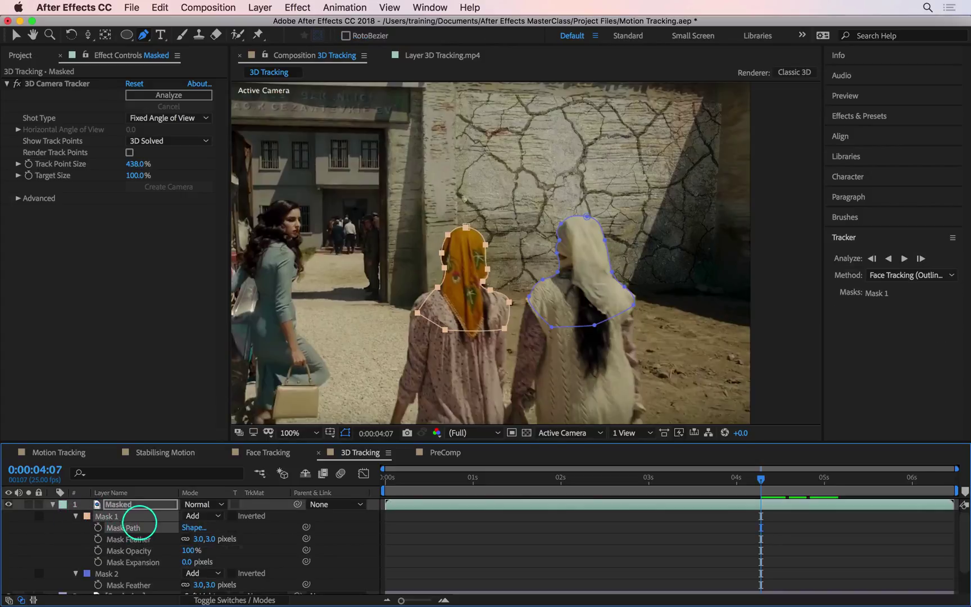
{"action": "left_click", "coordinate": [98, 527]}
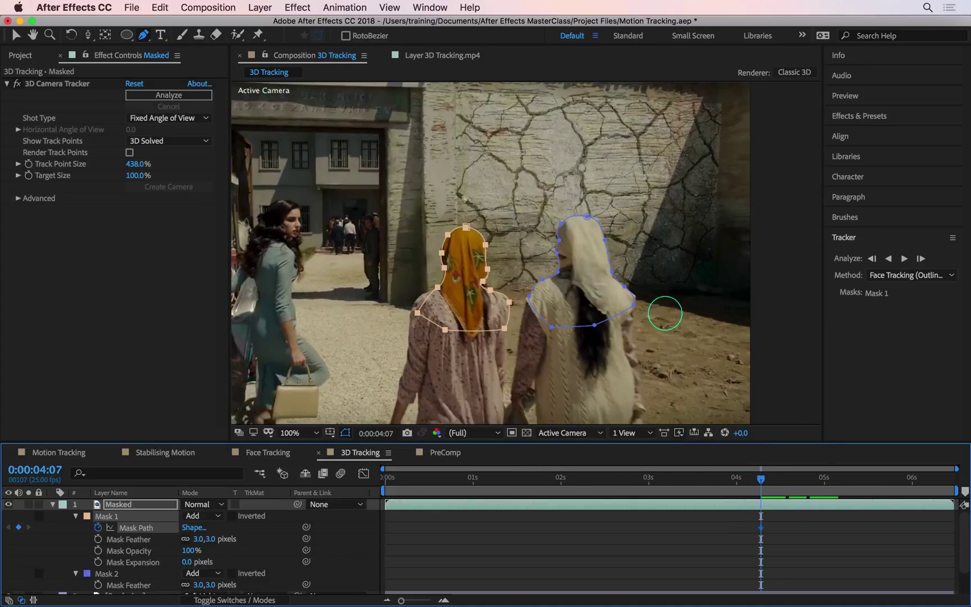
{"action": "key", "text": "F2"}
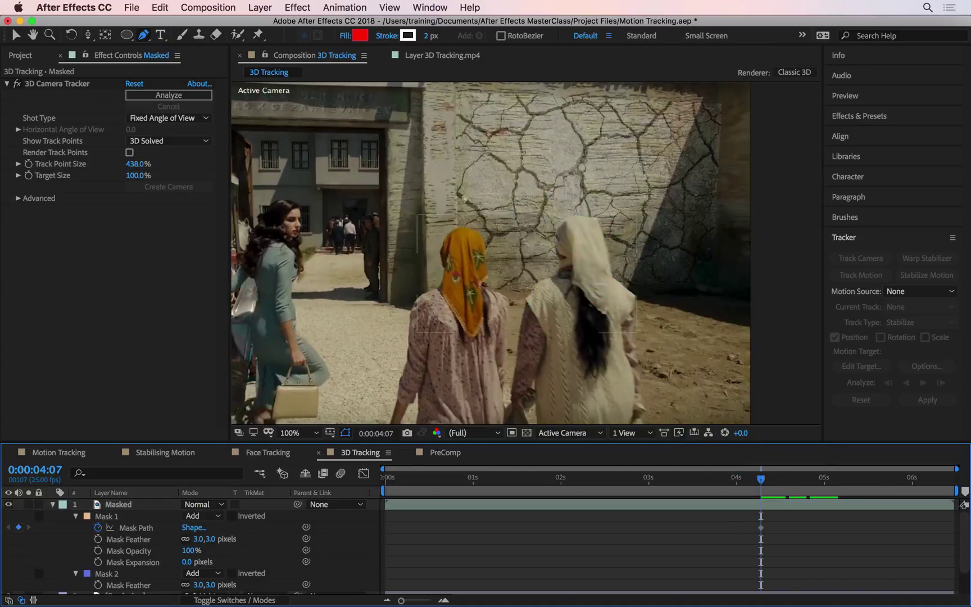